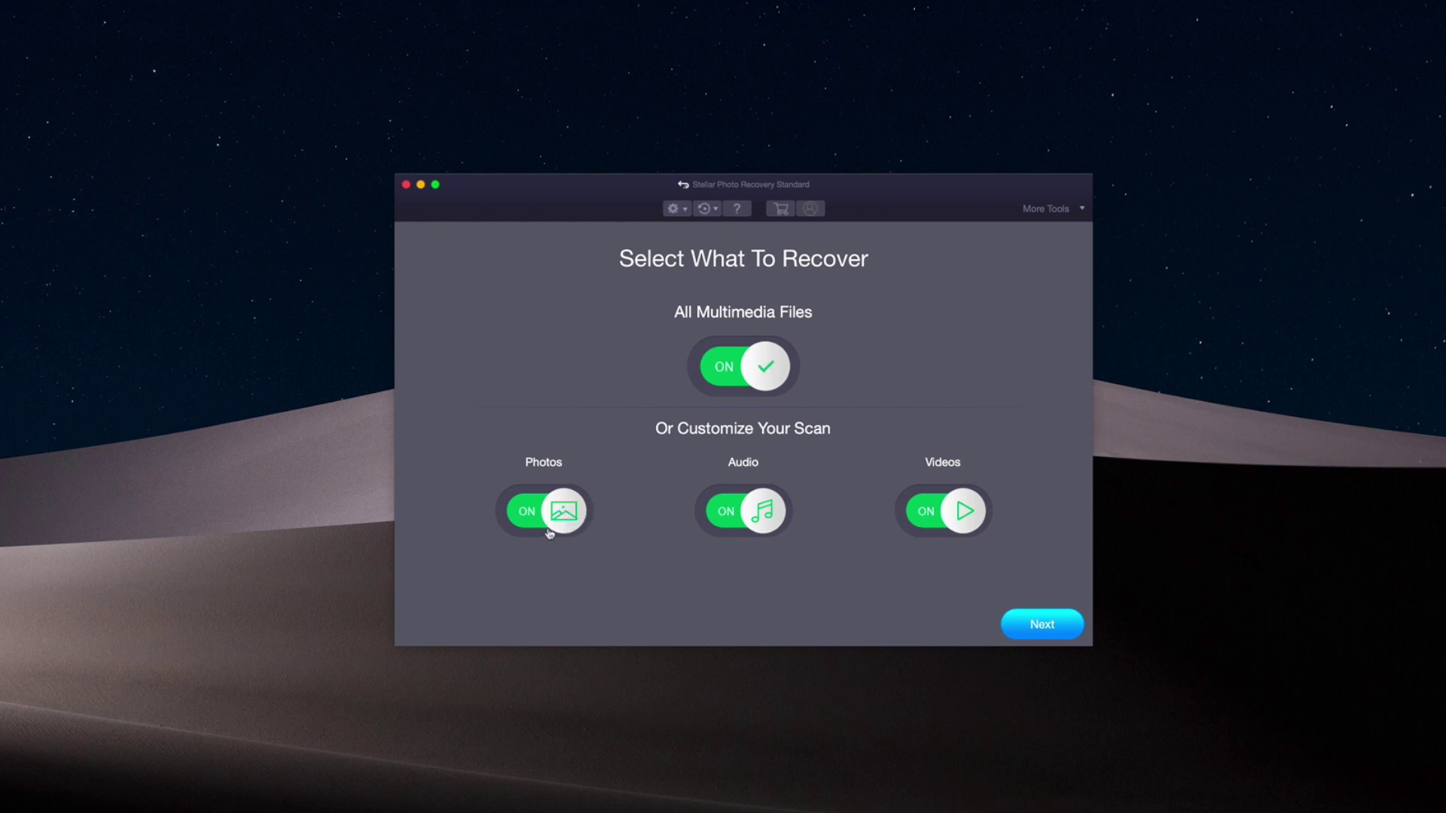
# Turn off All Multimedia Files and enable only Photos and Videos, leaving Audio off
pyautogui.click(752, 372)
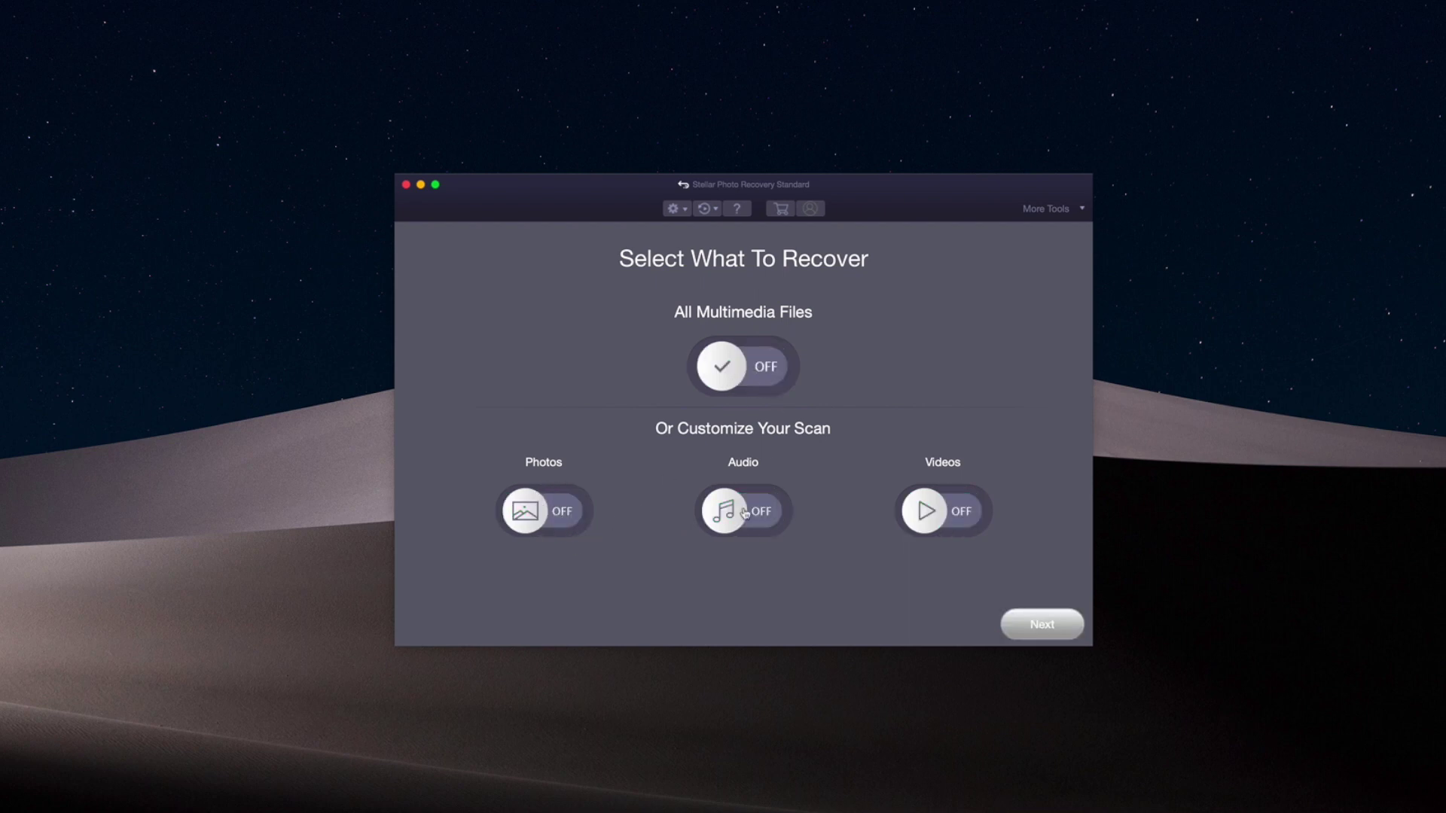
pyautogui.click(532, 523)
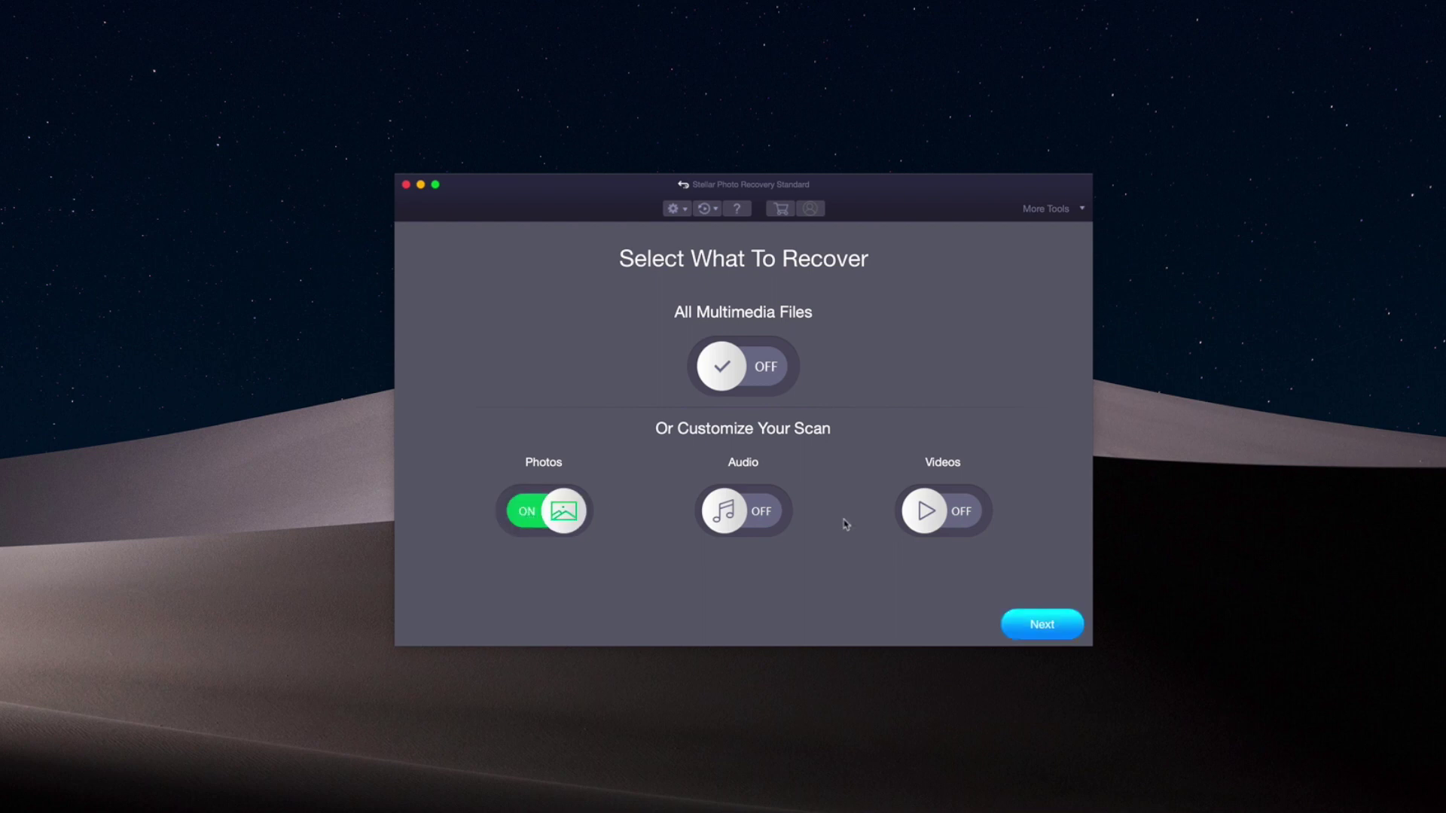
pyautogui.click(924, 520)
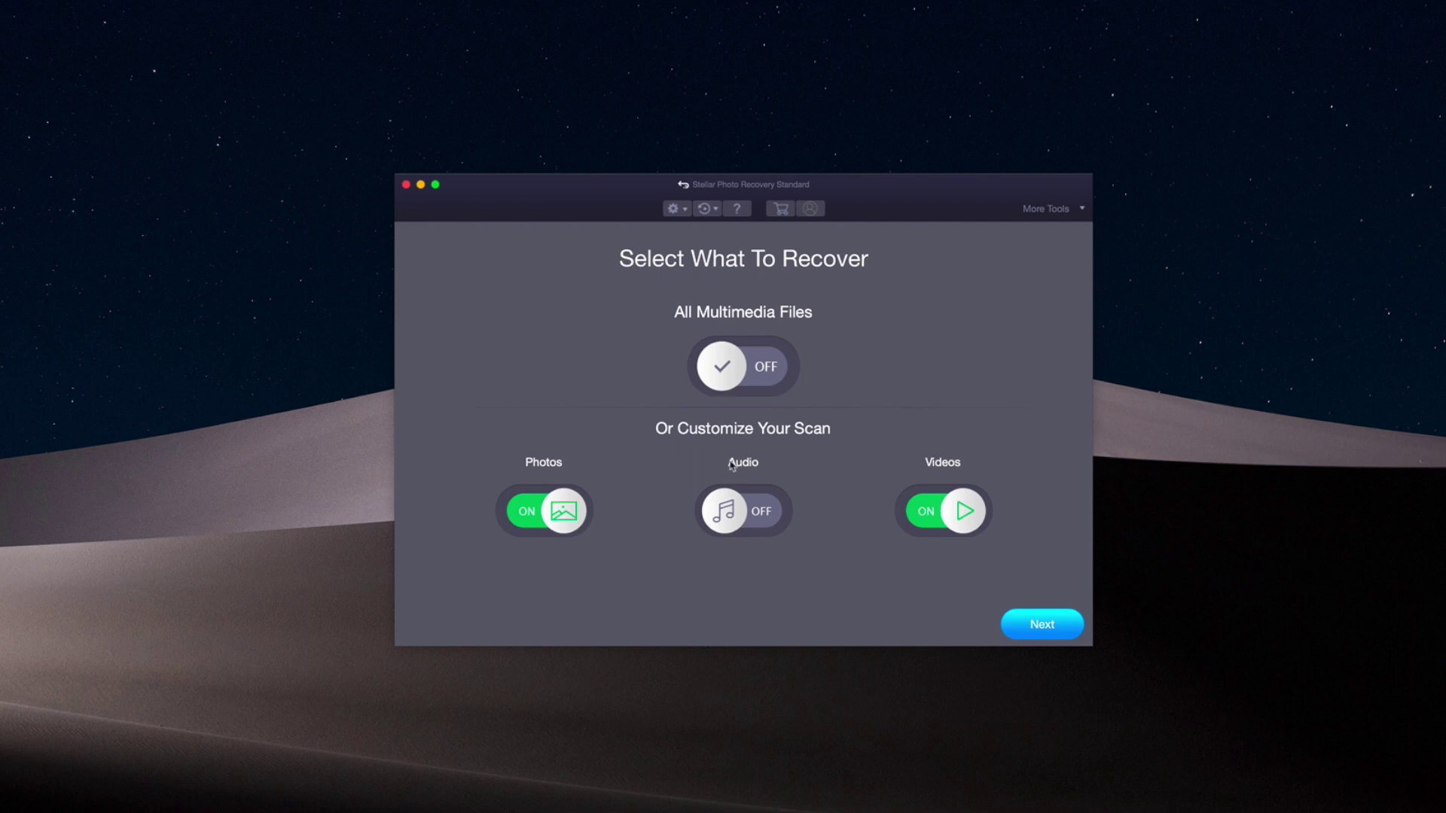
pyautogui.click(1042, 626)
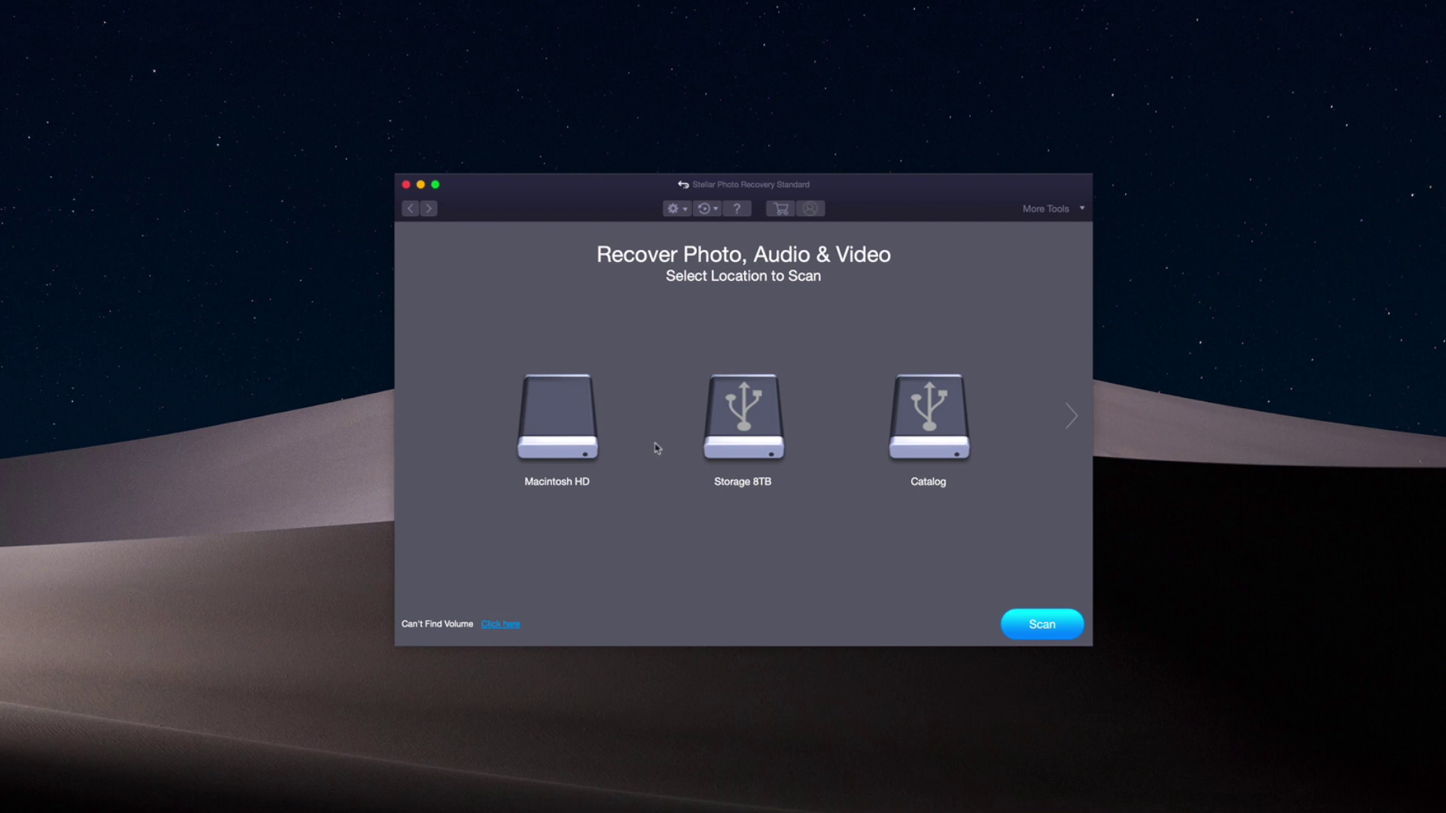
# Page through the drive list, select the Drone card and switch on Deep Scan
pyautogui.click(744, 422)
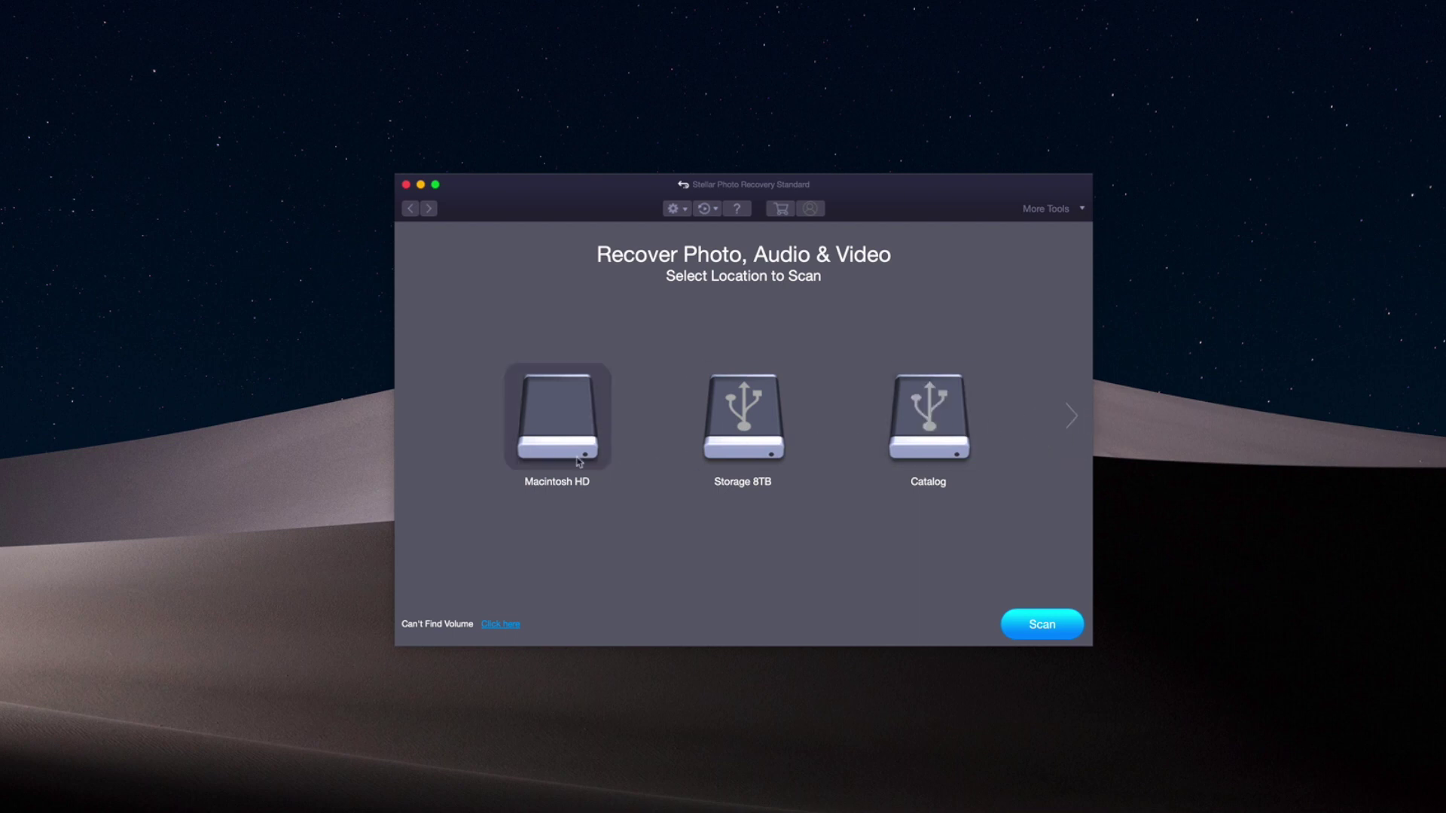
pyautogui.click(946, 467)
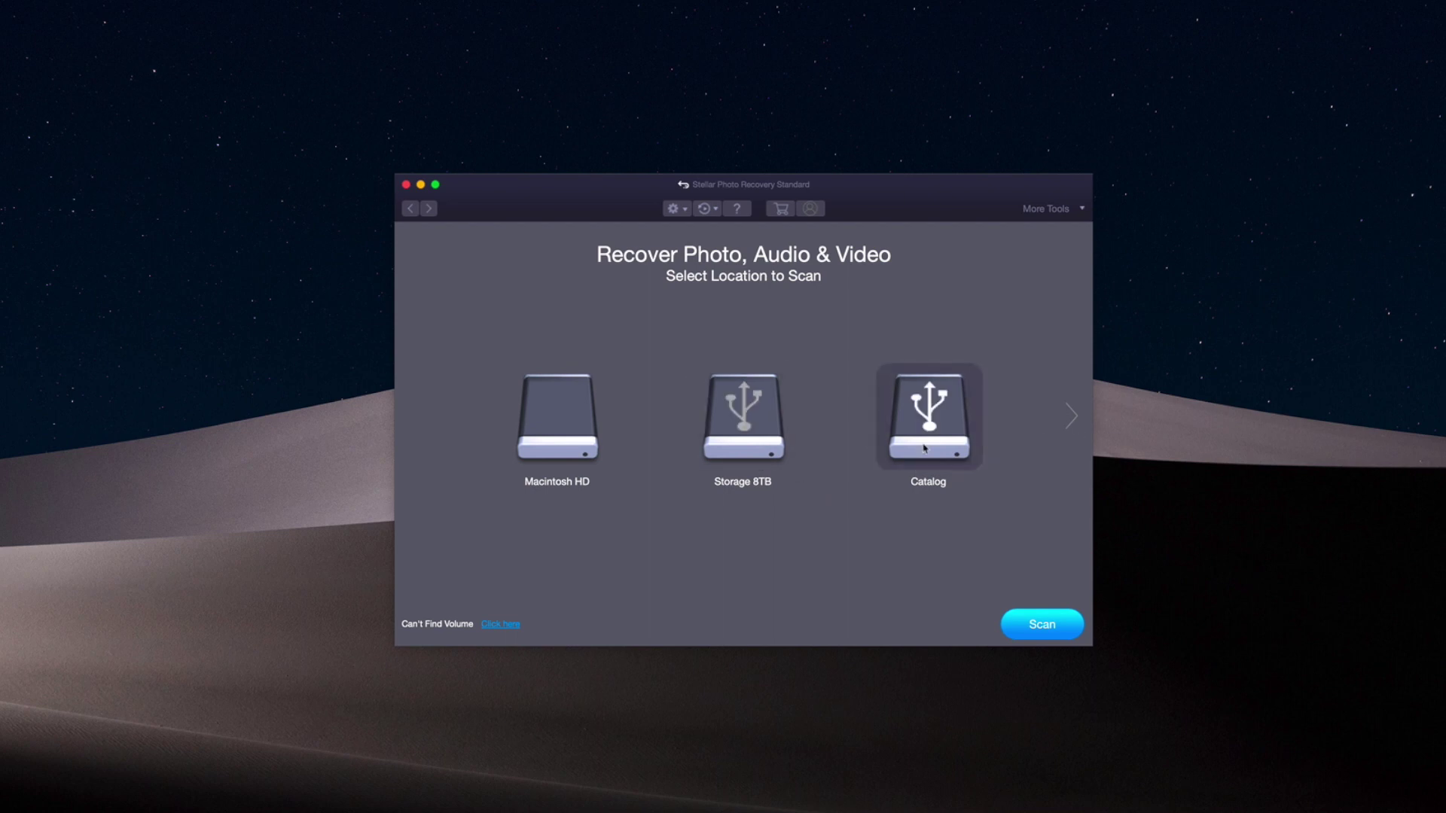
pyautogui.click(1069, 418)
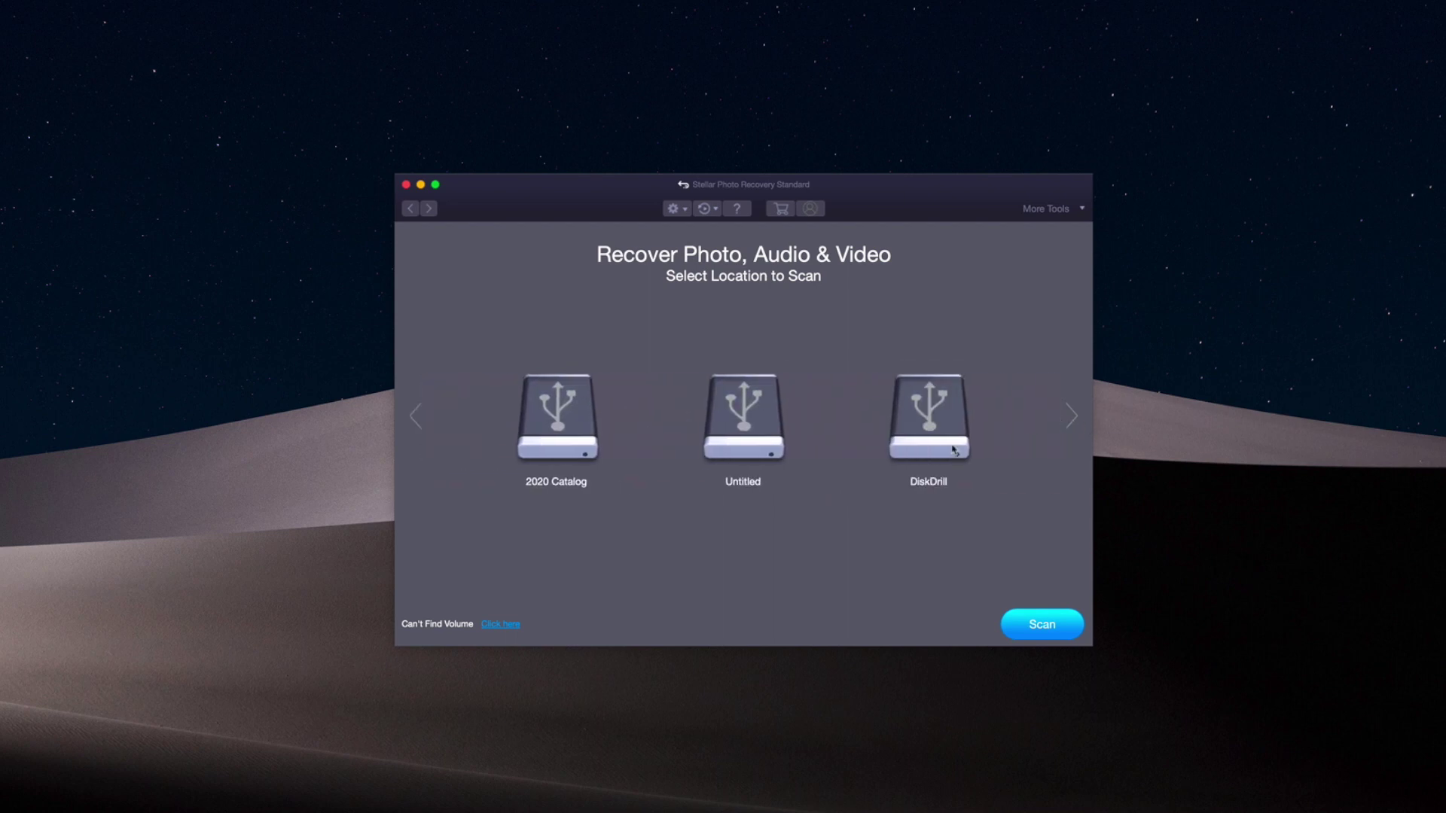
pyautogui.click(1073, 419)
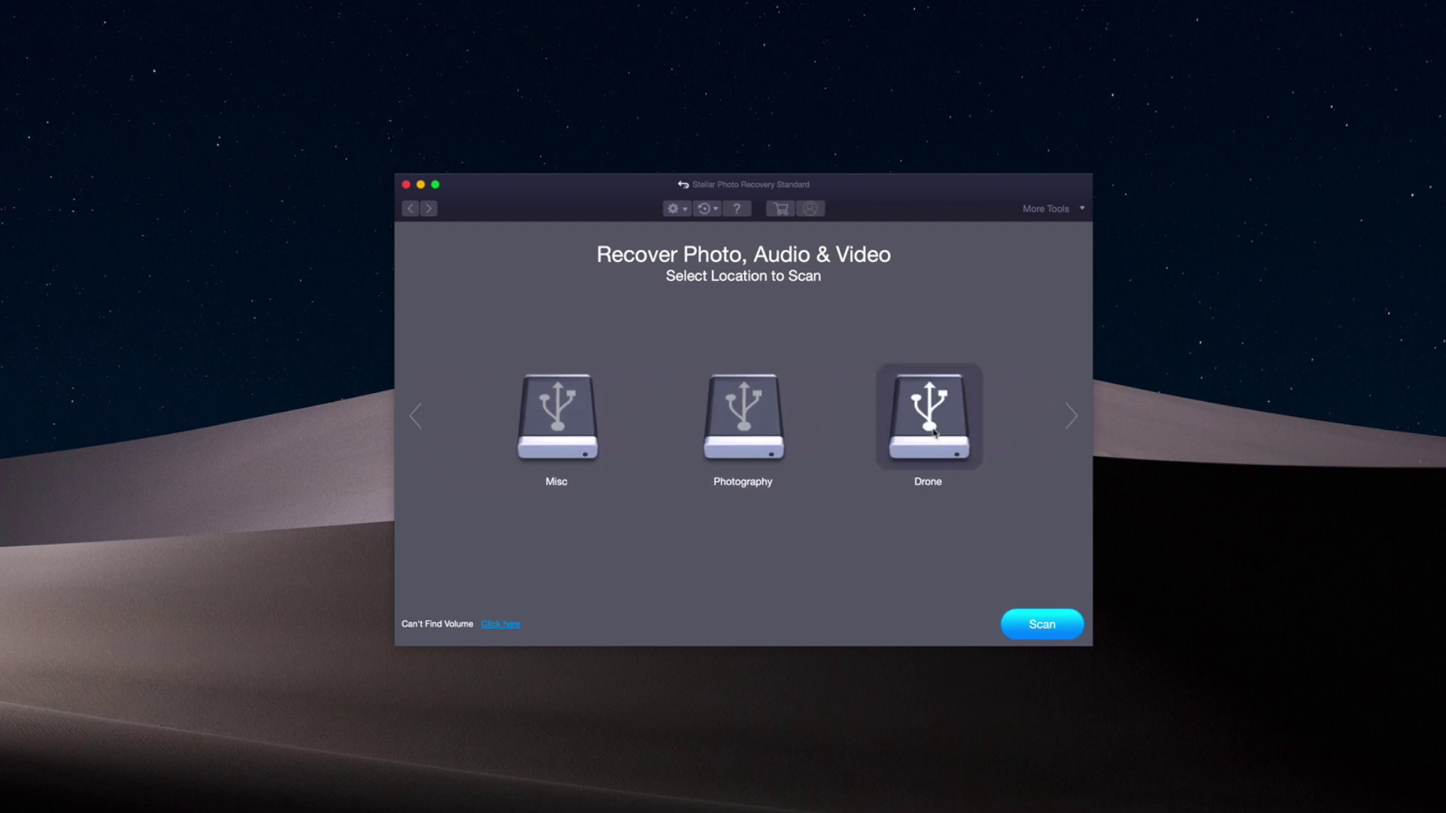
pyautogui.click(932, 428)
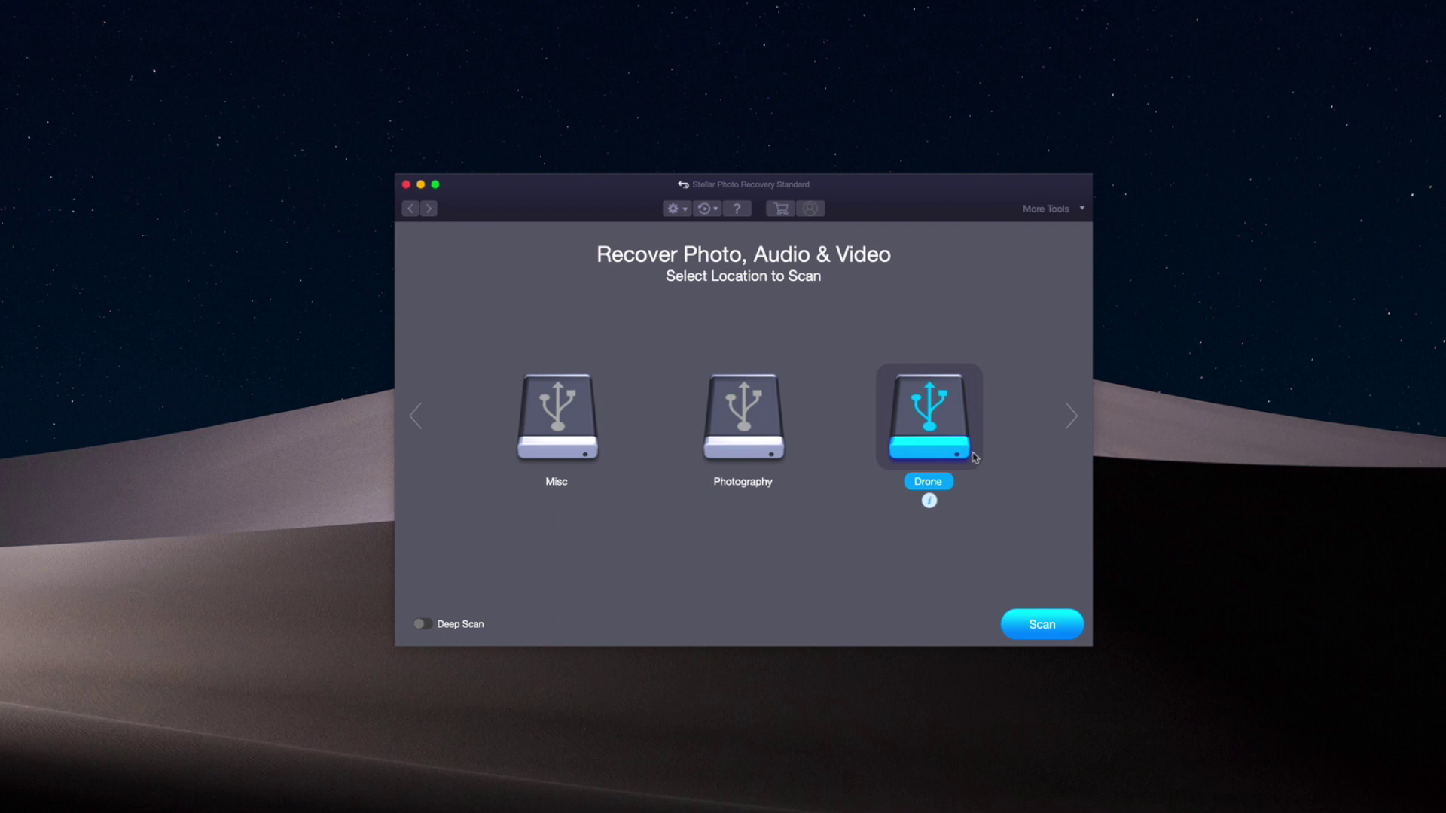
pyautogui.click(422, 623)
# Run the Drone deep scan with live preview on and dismiss the completion message
pyautogui.click(1043, 625)
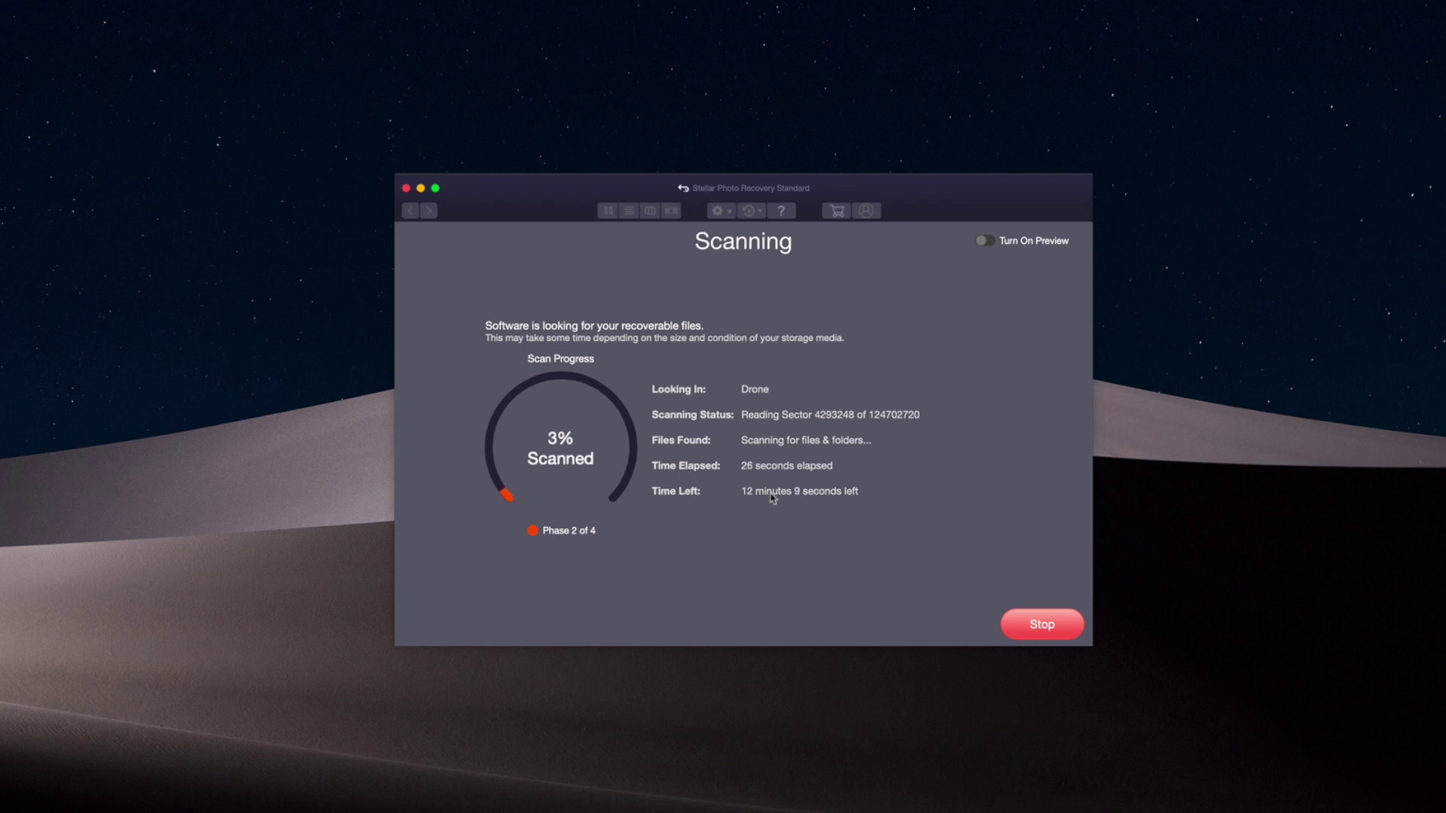
pyautogui.click(986, 242)
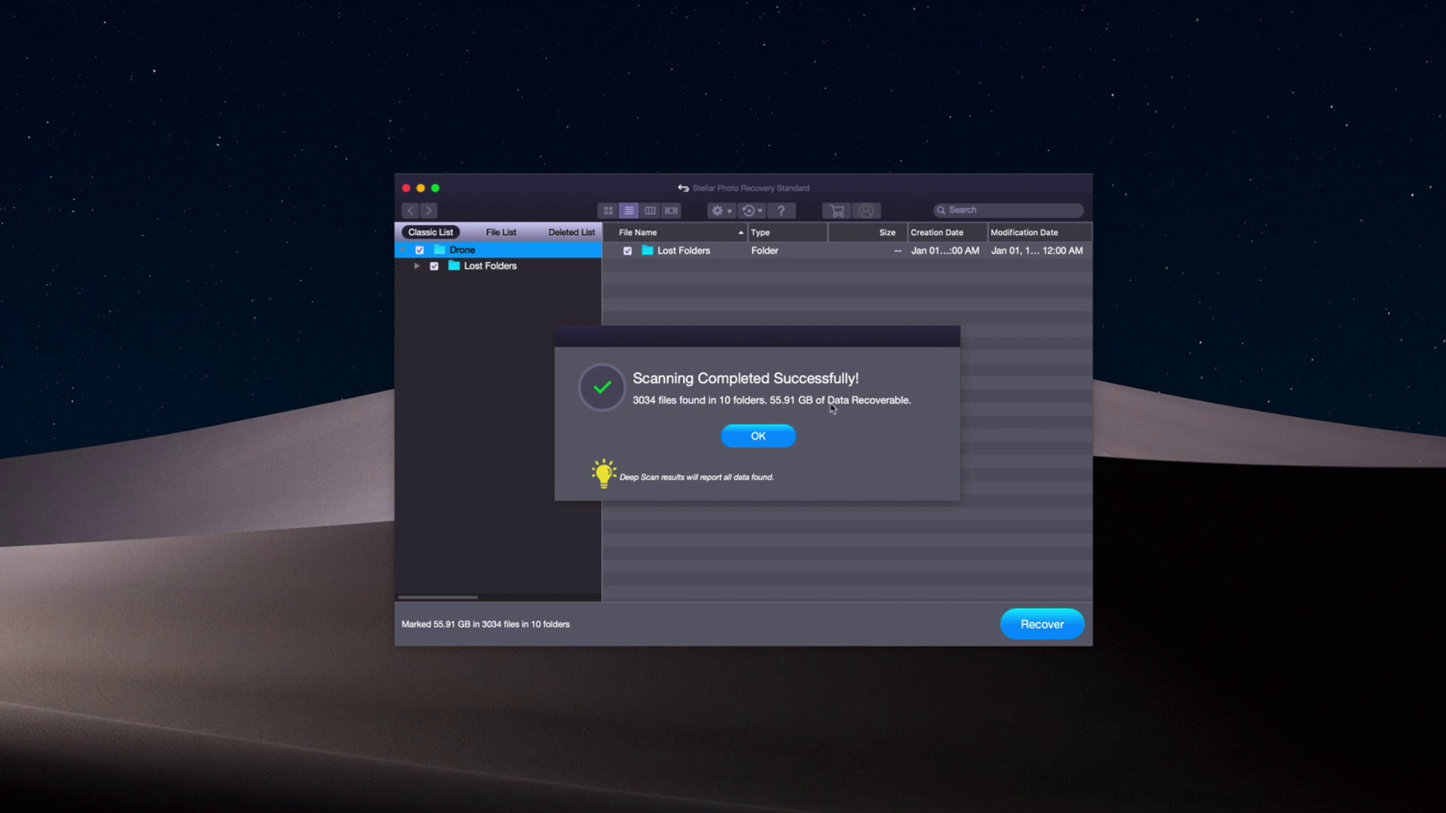
pyautogui.click(762, 436)
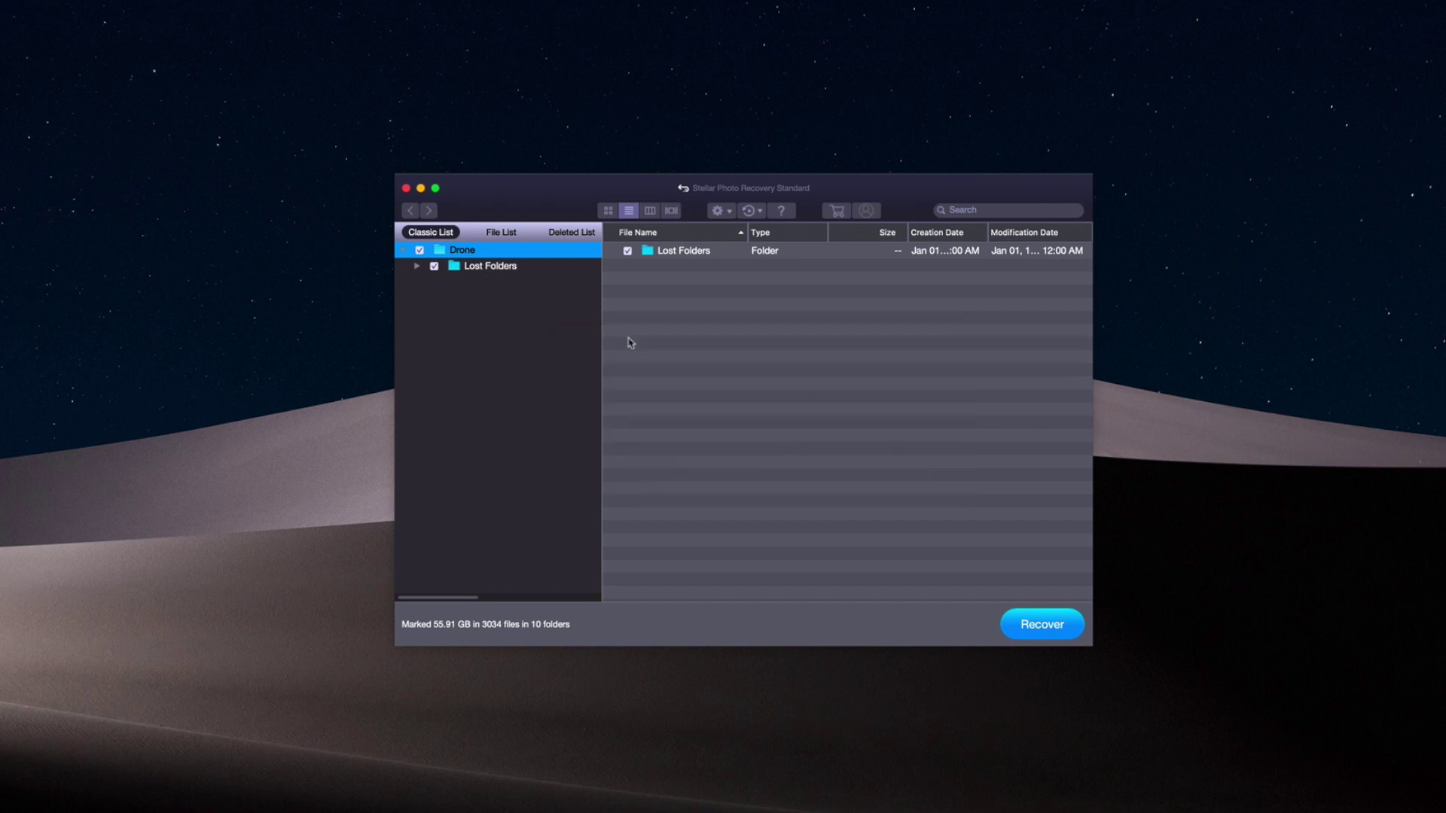
# Expand Lost Folders and inspect Folder 10000001 and the DNG photos in Folder 10000003
pyautogui.click(416, 267)
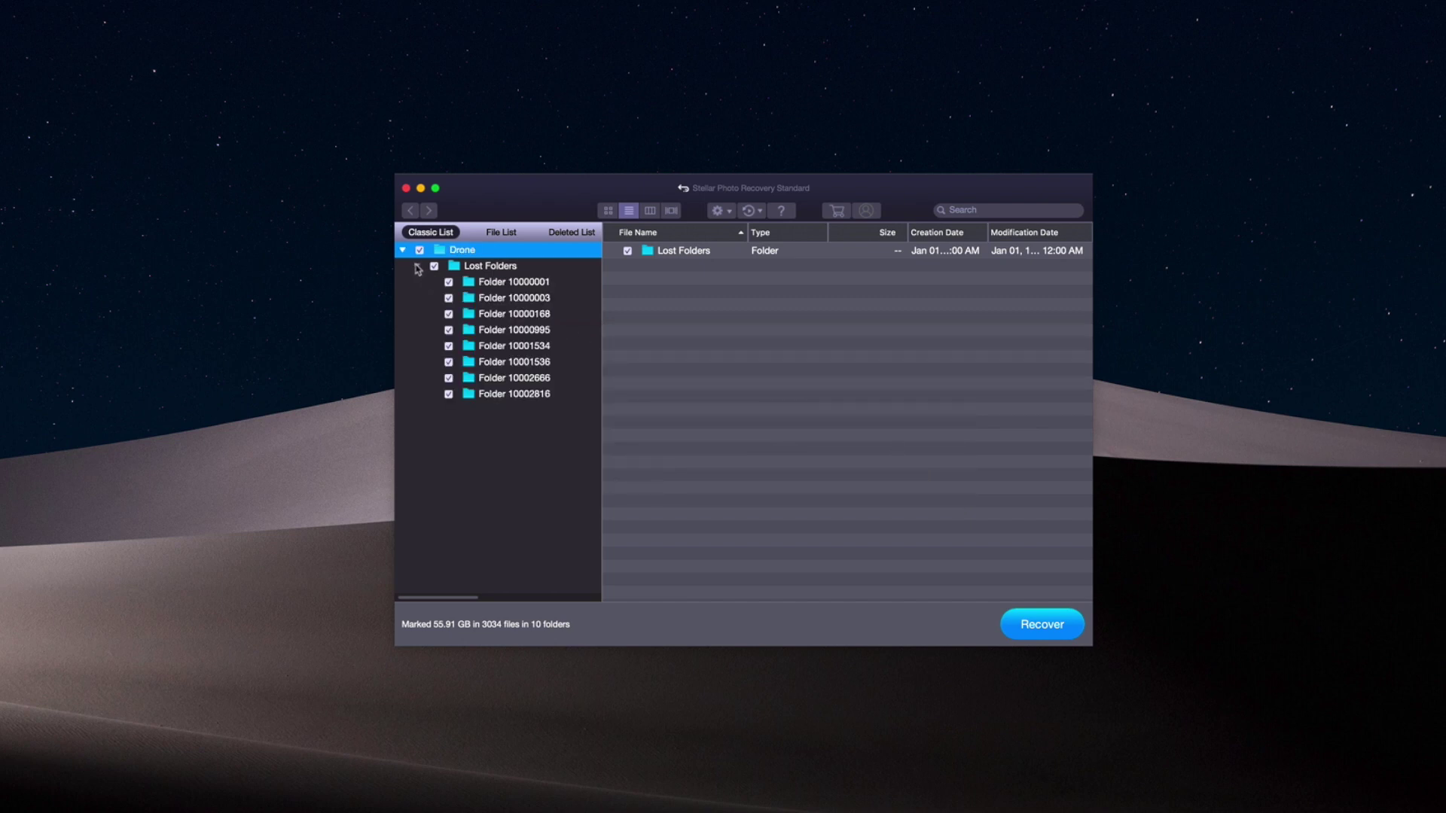
pyautogui.click(484, 285)
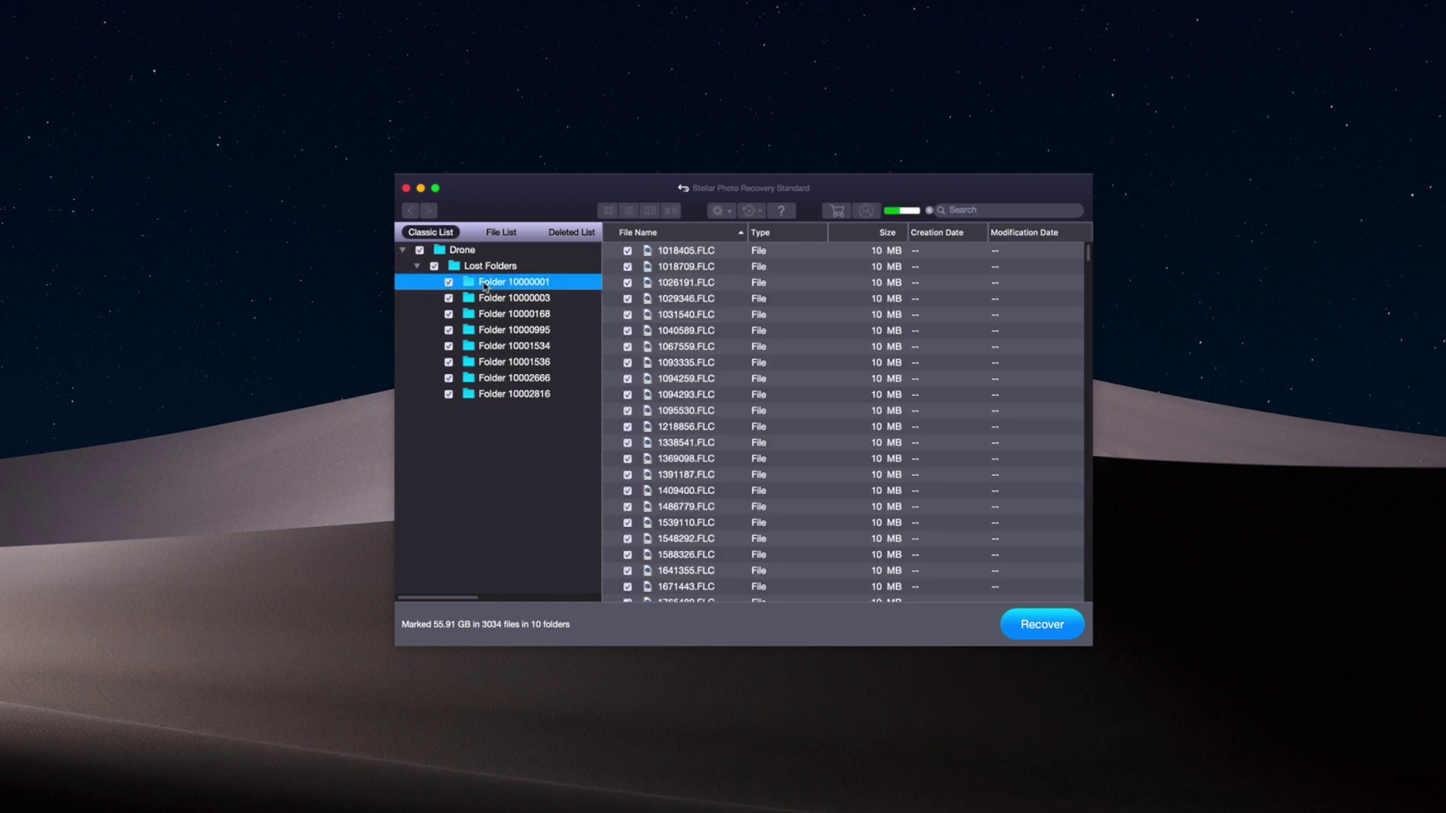
pyautogui.scroll(-10, 729, 406)
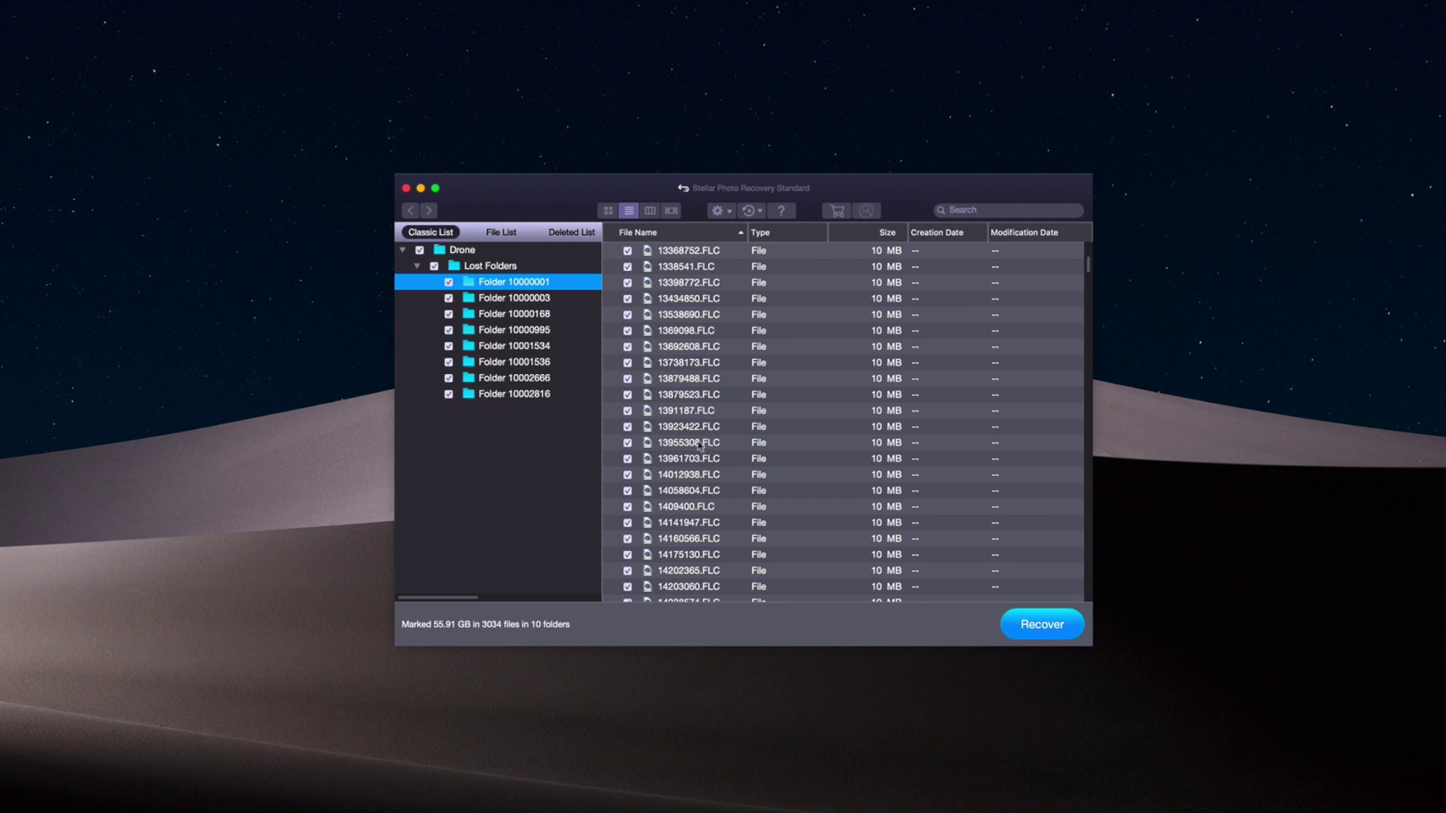
pyautogui.click(699, 445)
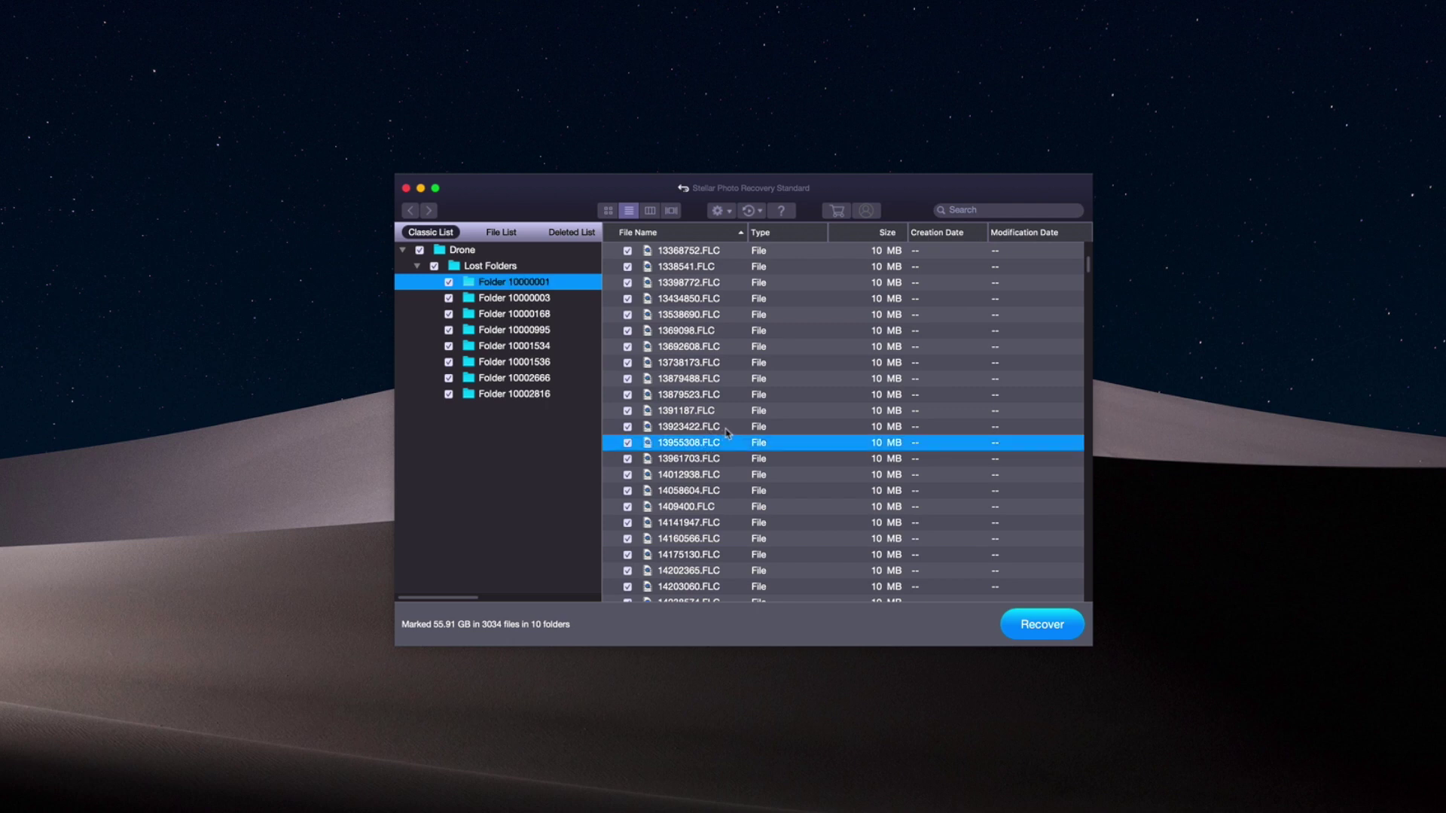
pyautogui.scroll(-10, 728, 433)
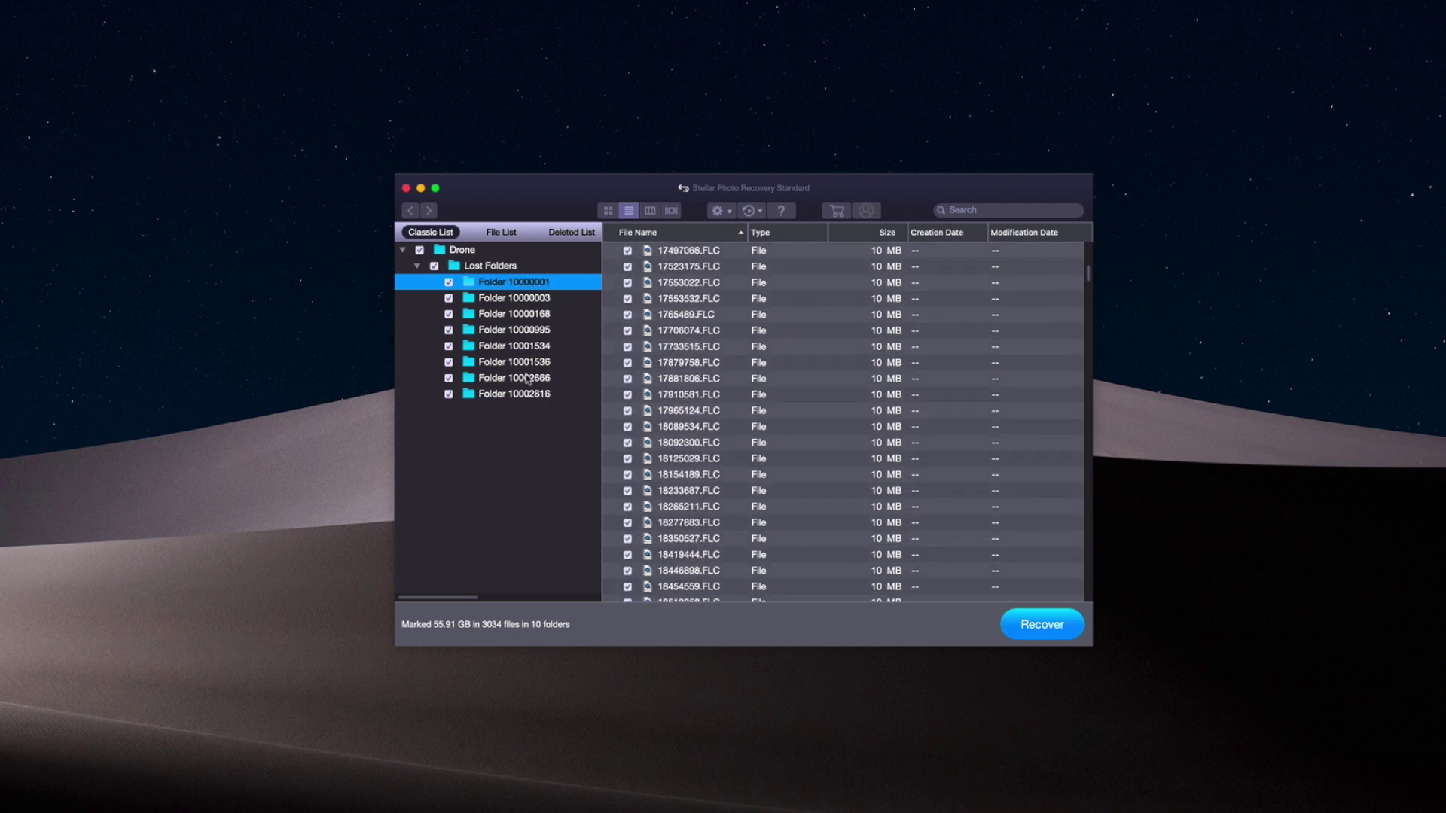
pyautogui.click(525, 302)
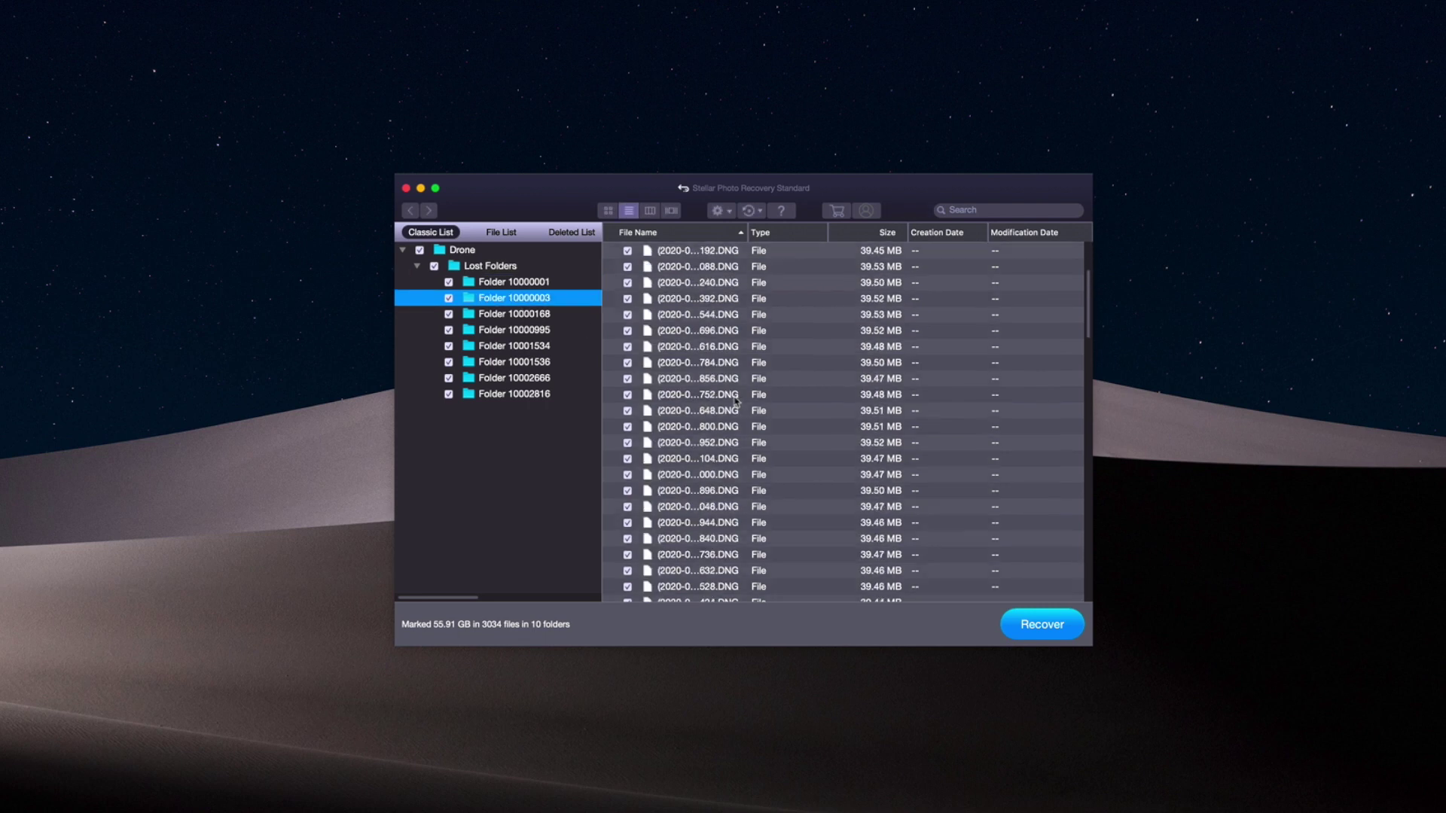
pyautogui.click(727, 409)
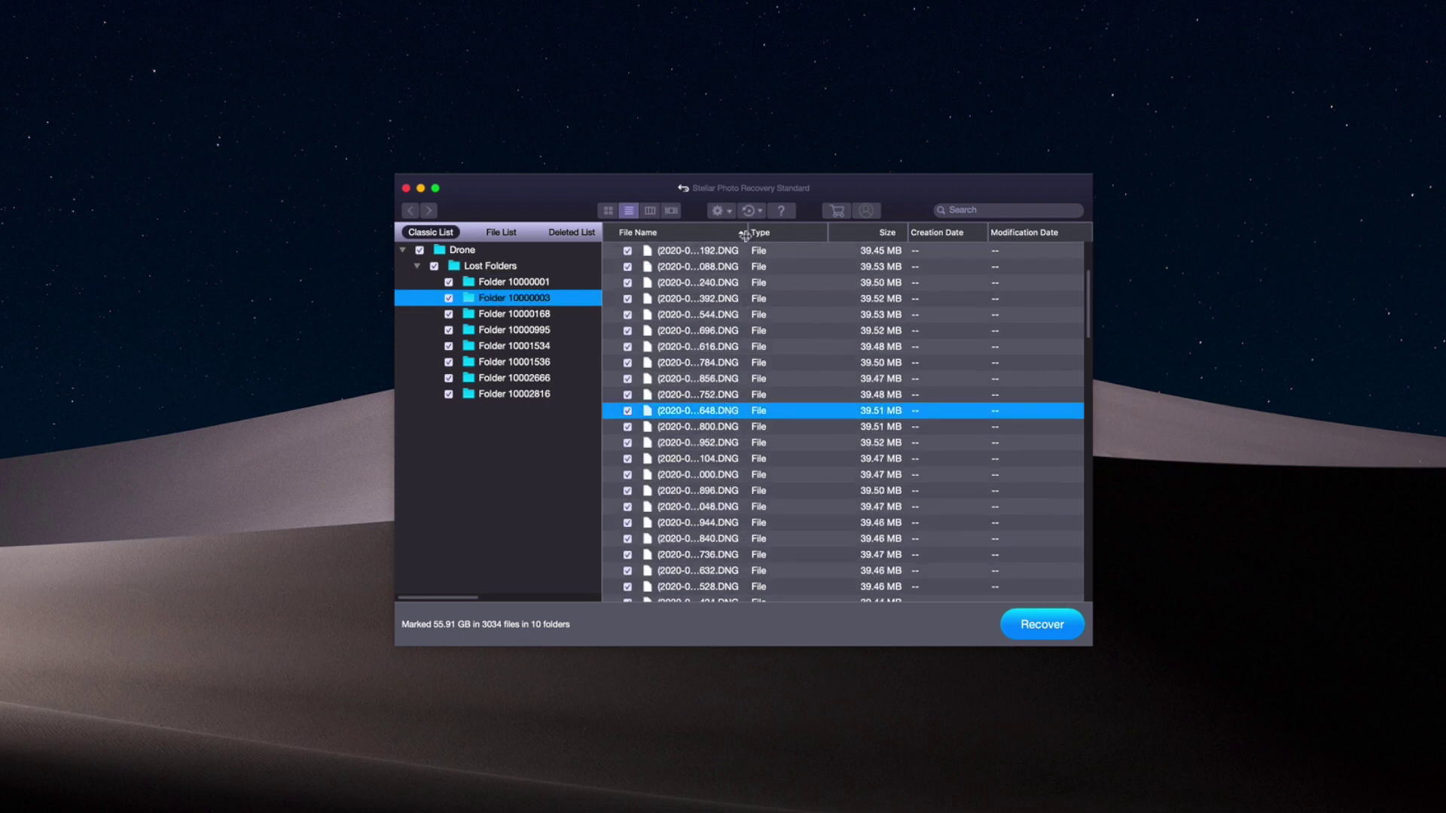
pyautogui.moveTo(748, 241); pyautogui.dragTo(889, 249)
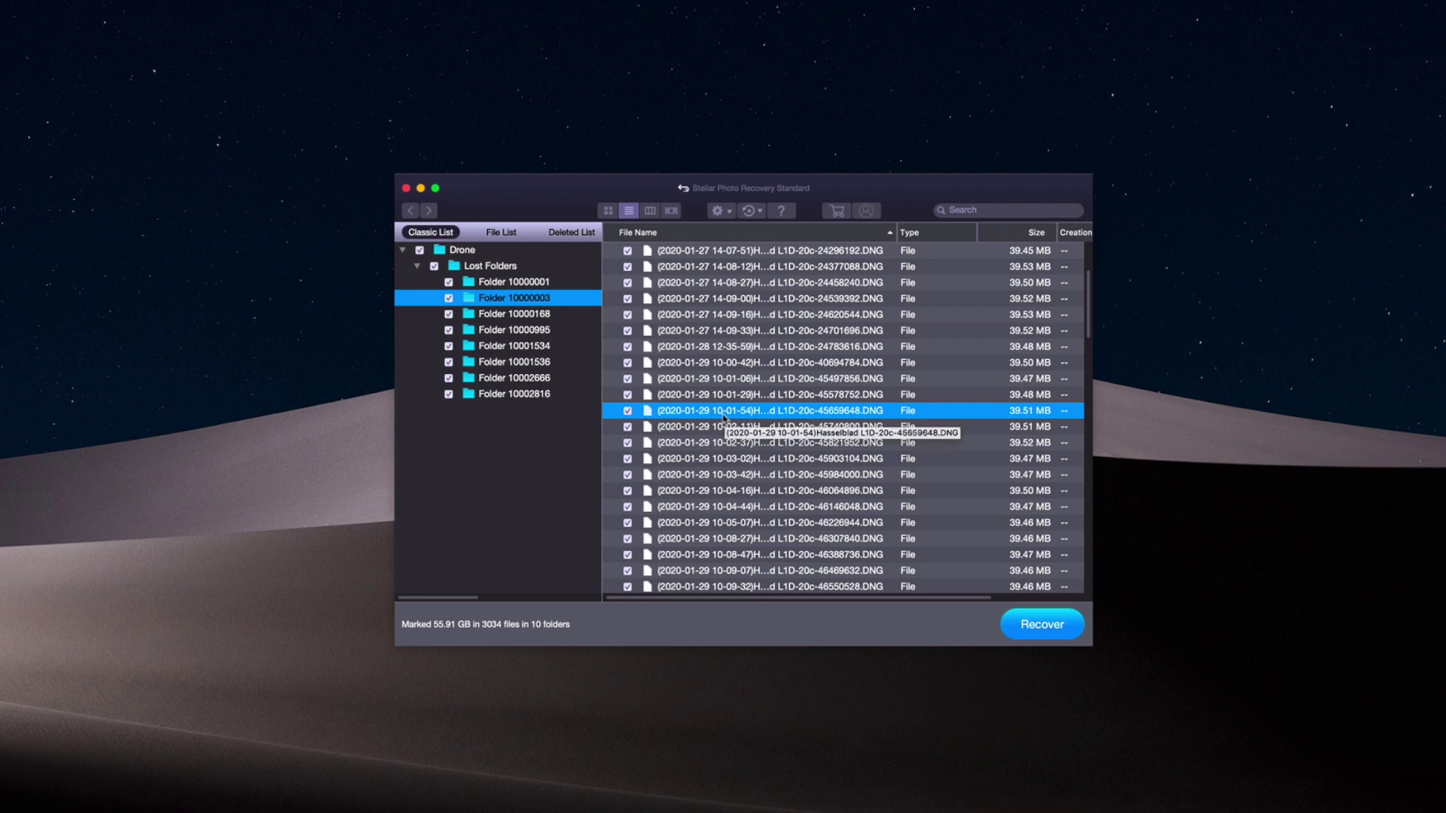
pyautogui.click(836, 398)
pyautogui.hscroll(3, 879, 448)
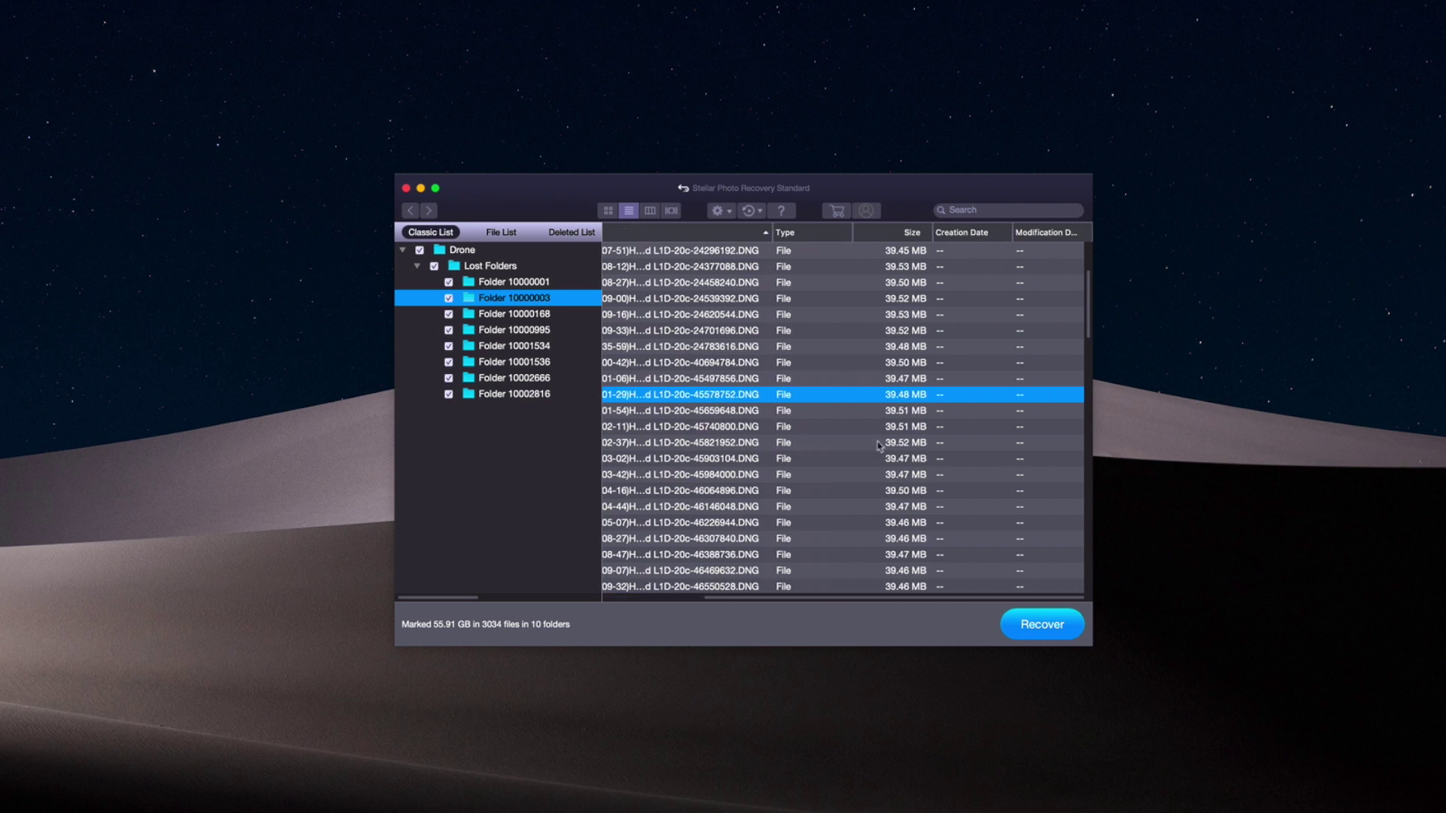
# Preview Folders 10002816, 10002666, 10001536, 10001534 and 10000995, ending on its MP4 videos
pyautogui.click(512, 398)
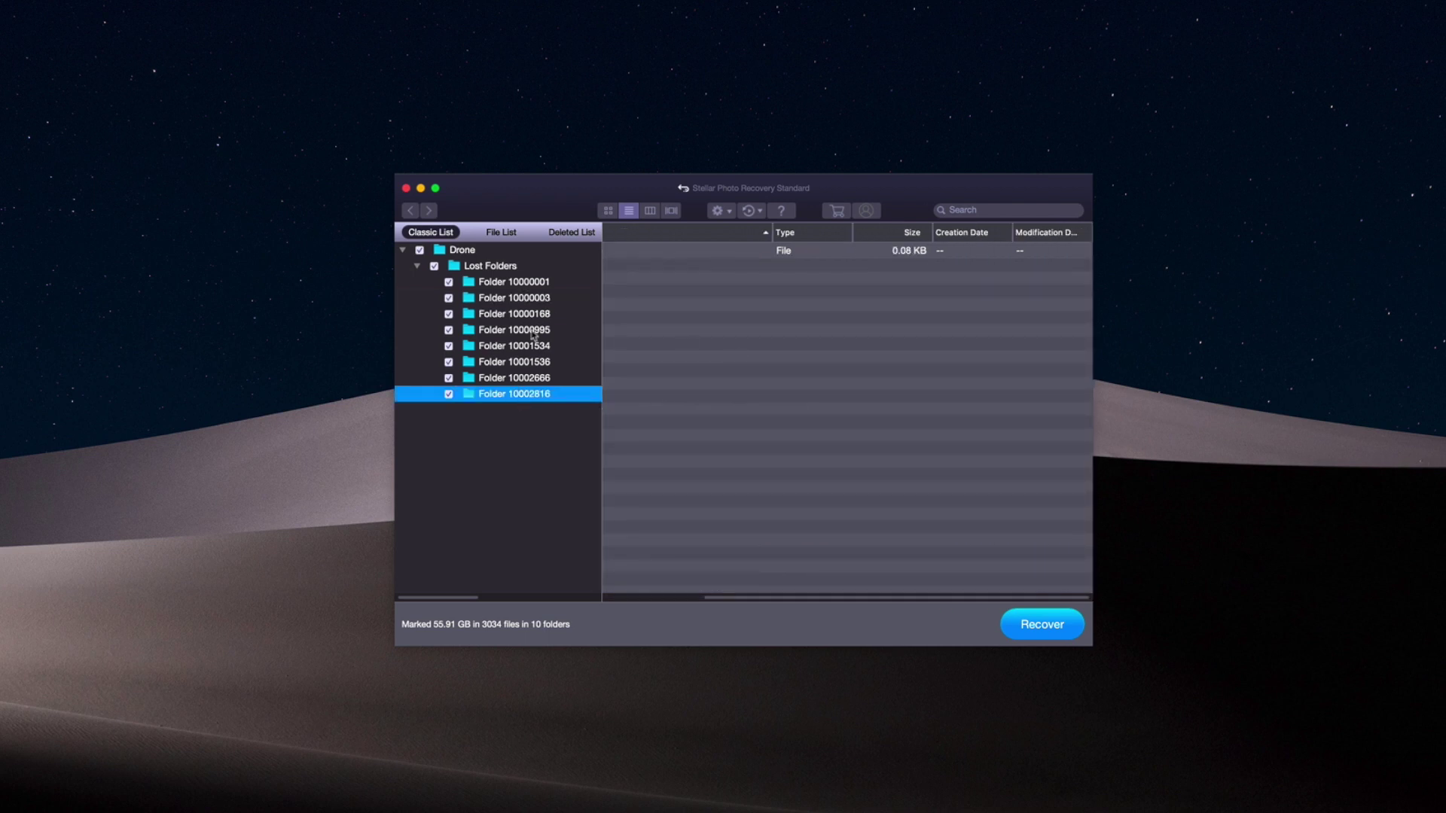
pyautogui.click(499, 379)
pyautogui.hscroll(-3, 779, 384)
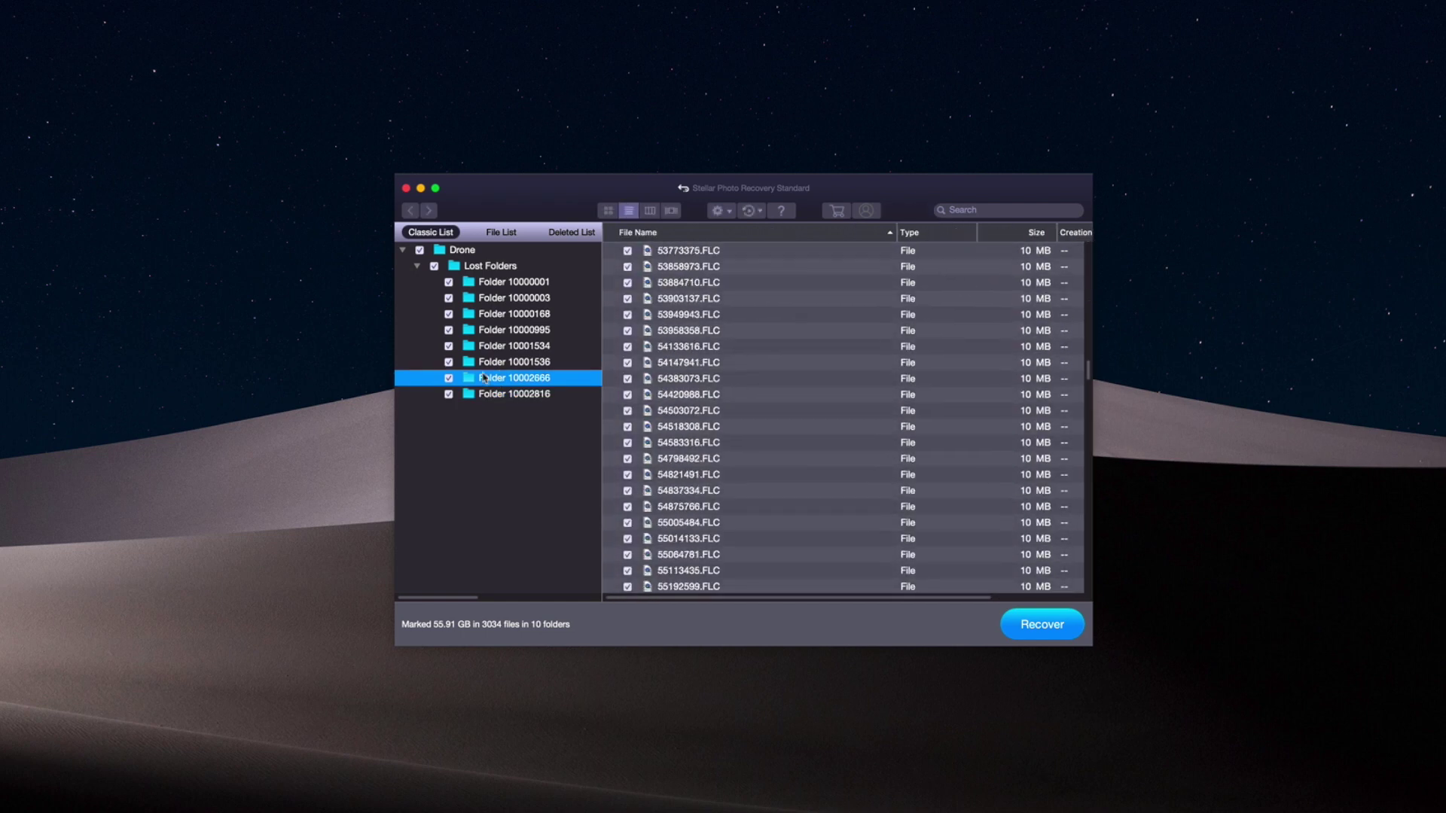
pyautogui.click(519, 367)
pyautogui.click(515, 348)
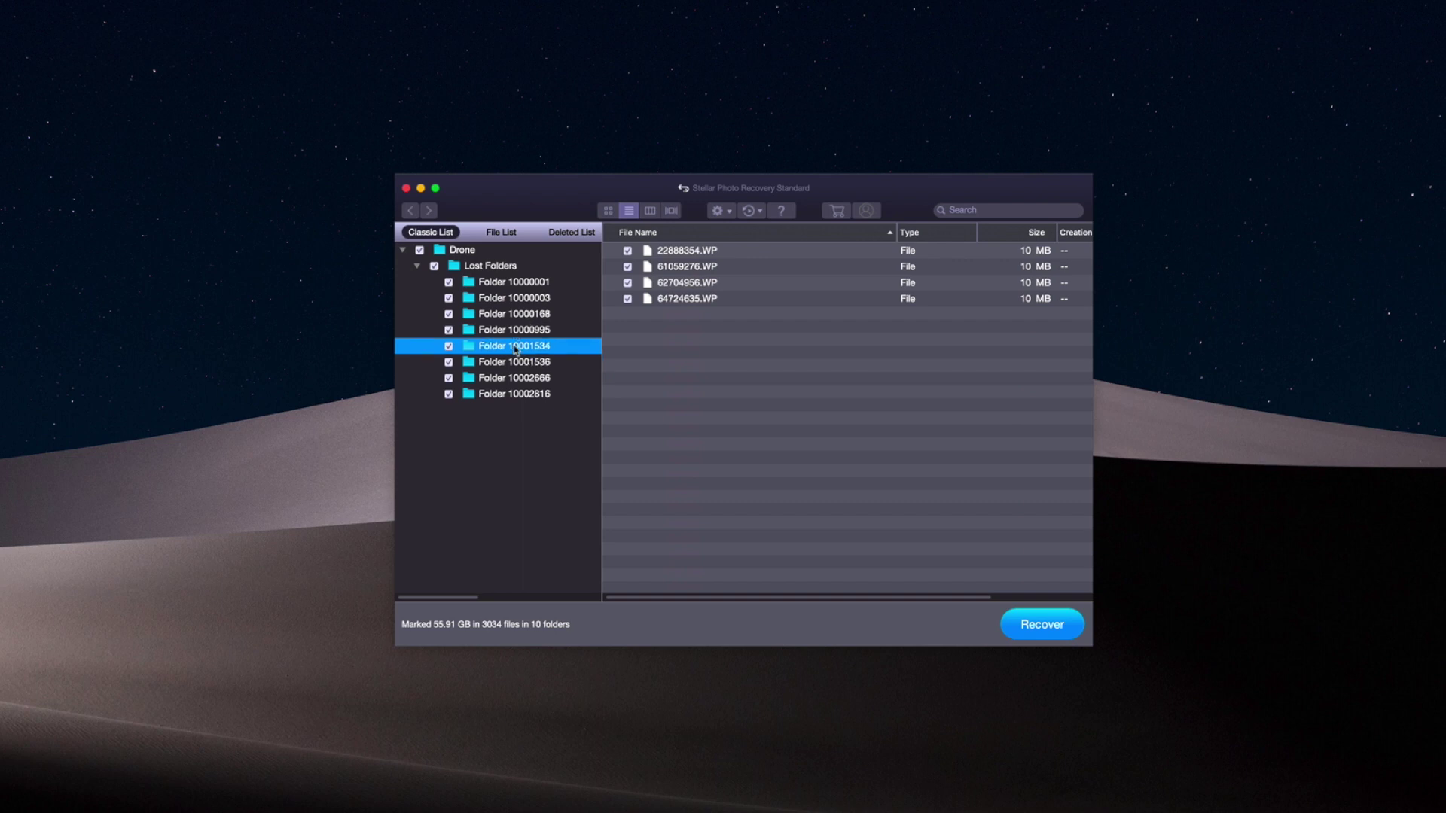
pyautogui.click(519, 331)
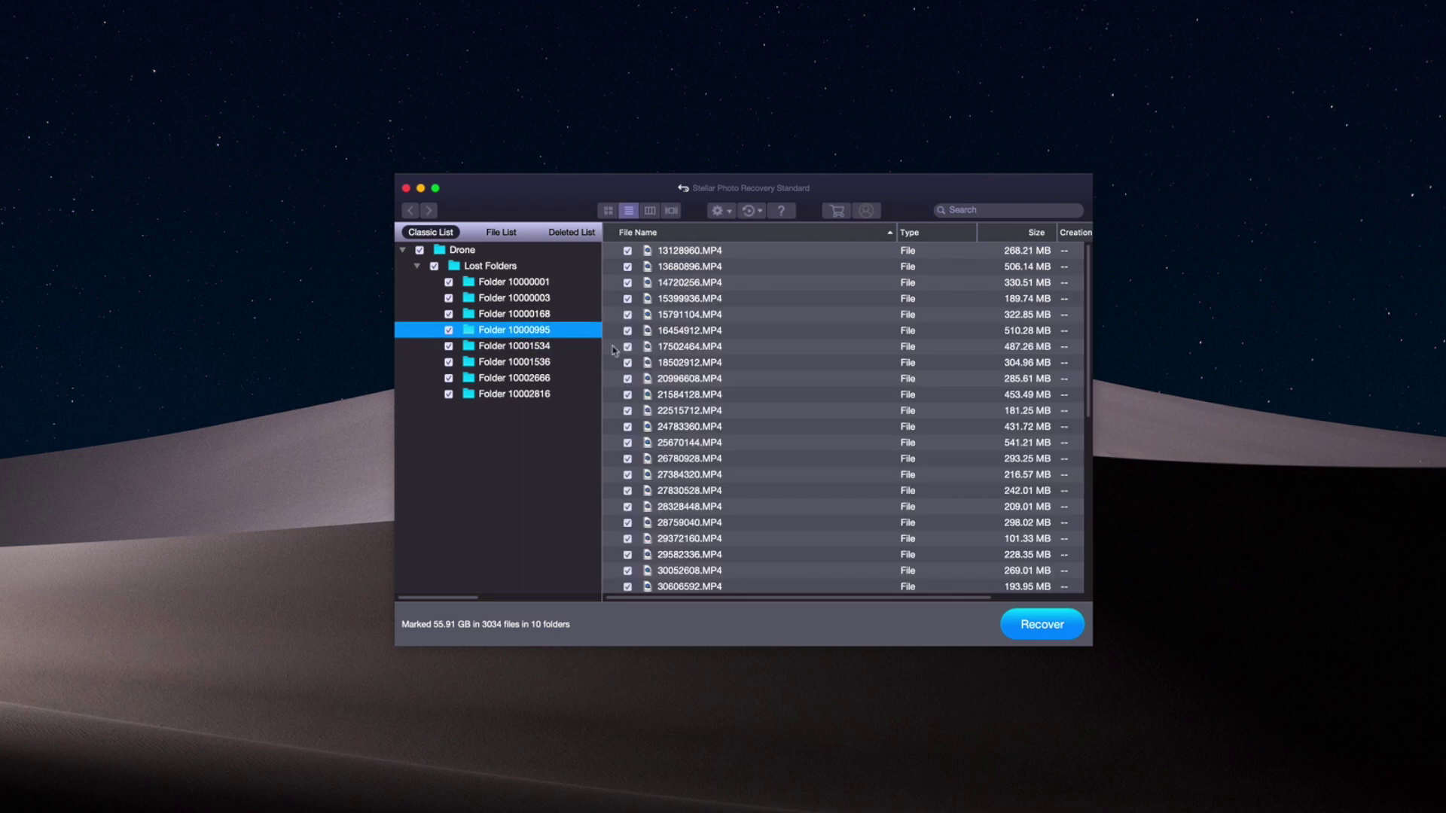
pyautogui.scroll(-10, 689, 373)
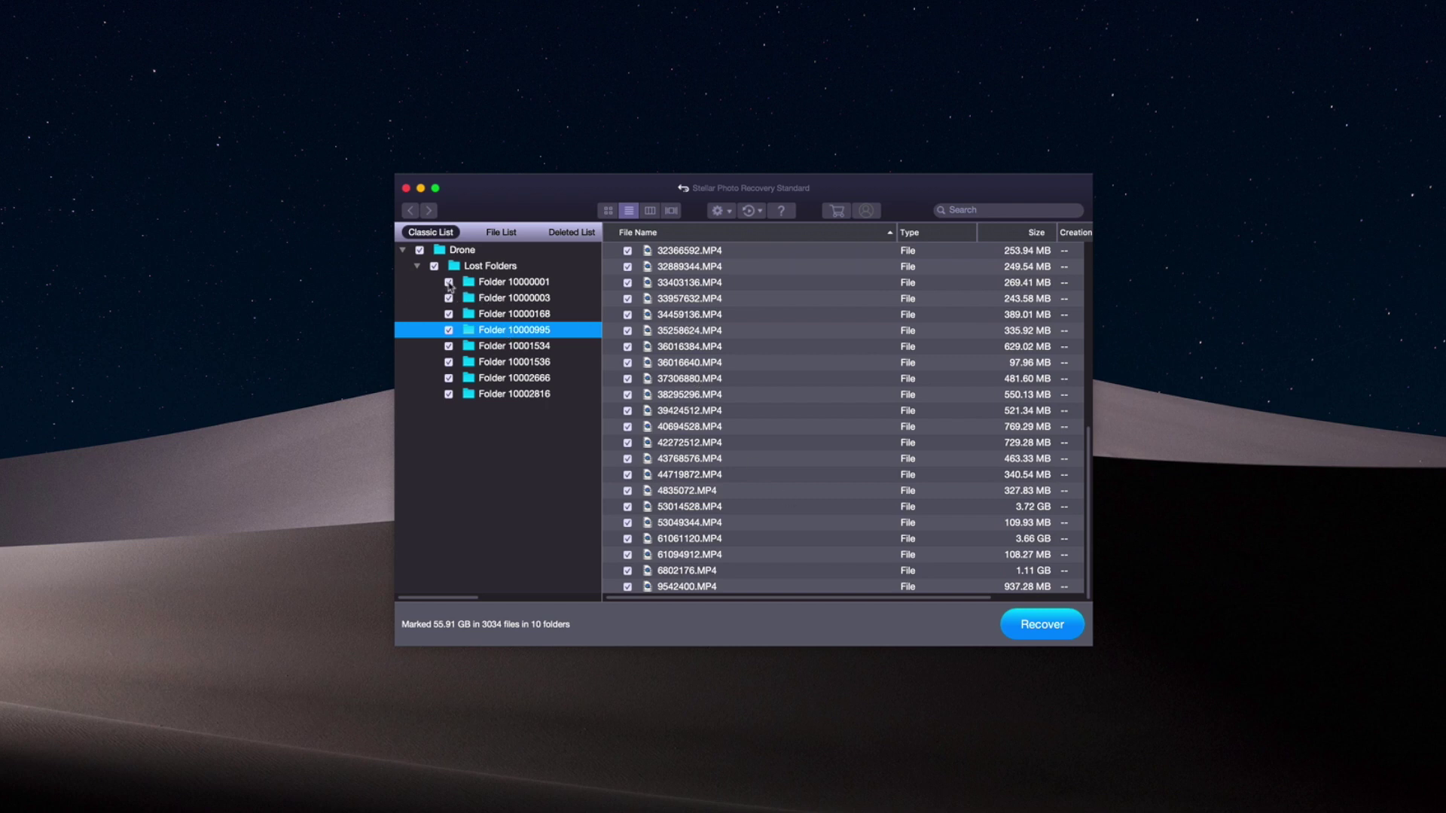
pyautogui.click(434, 266)
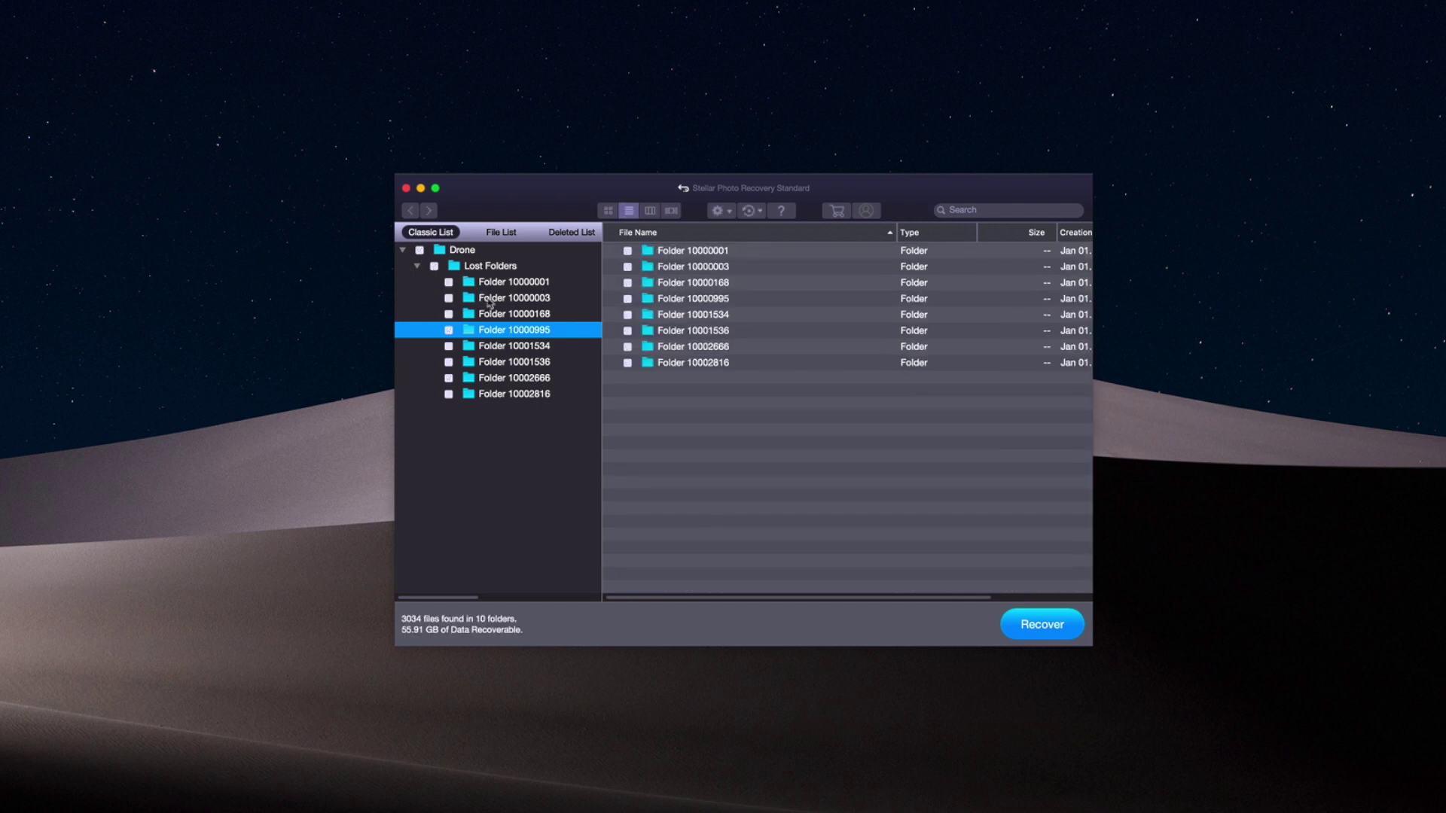
pyautogui.click(490, 298)
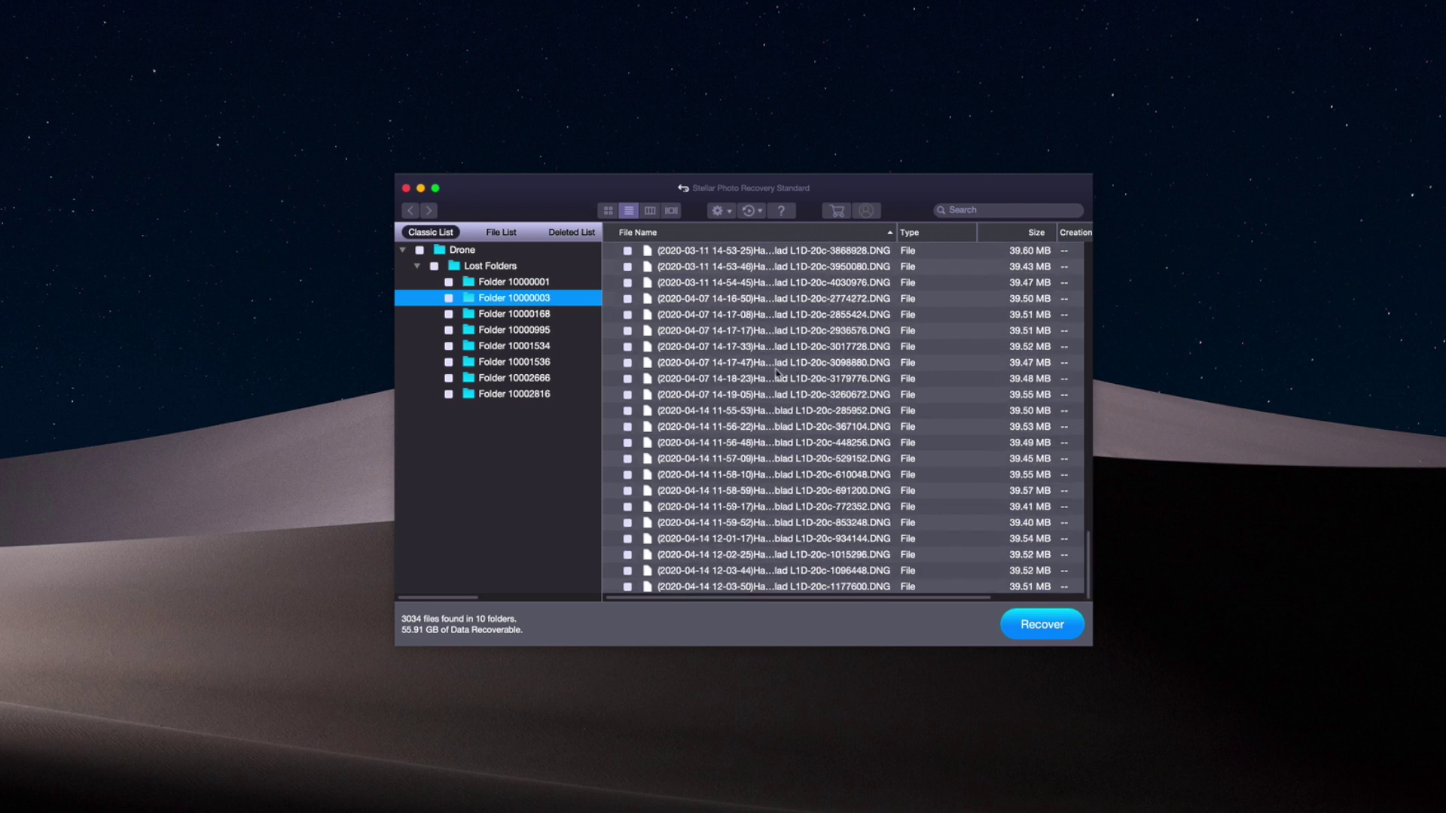
pyautogui.click(449, 299)
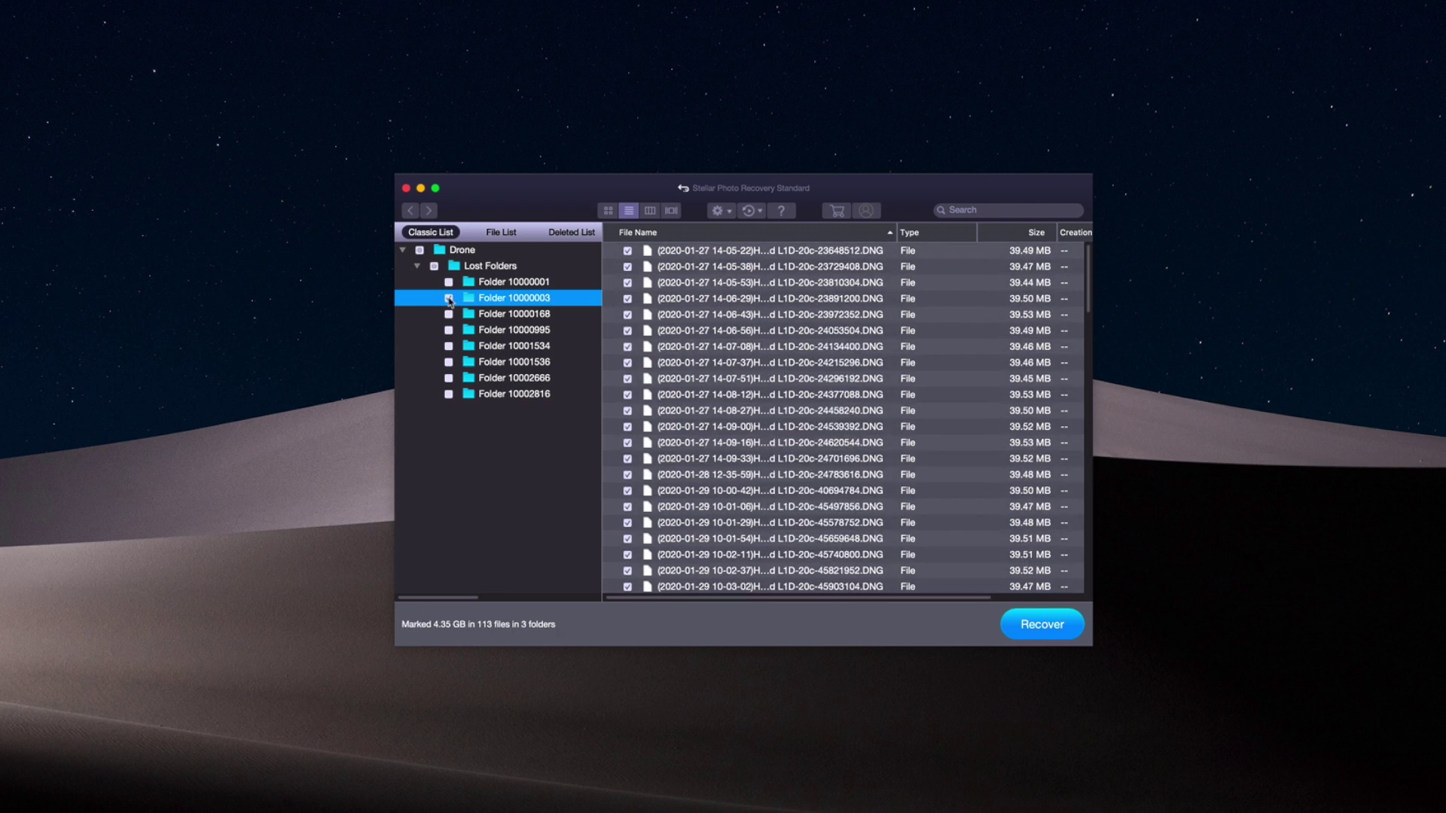
pyautogui.click(1035, 629)
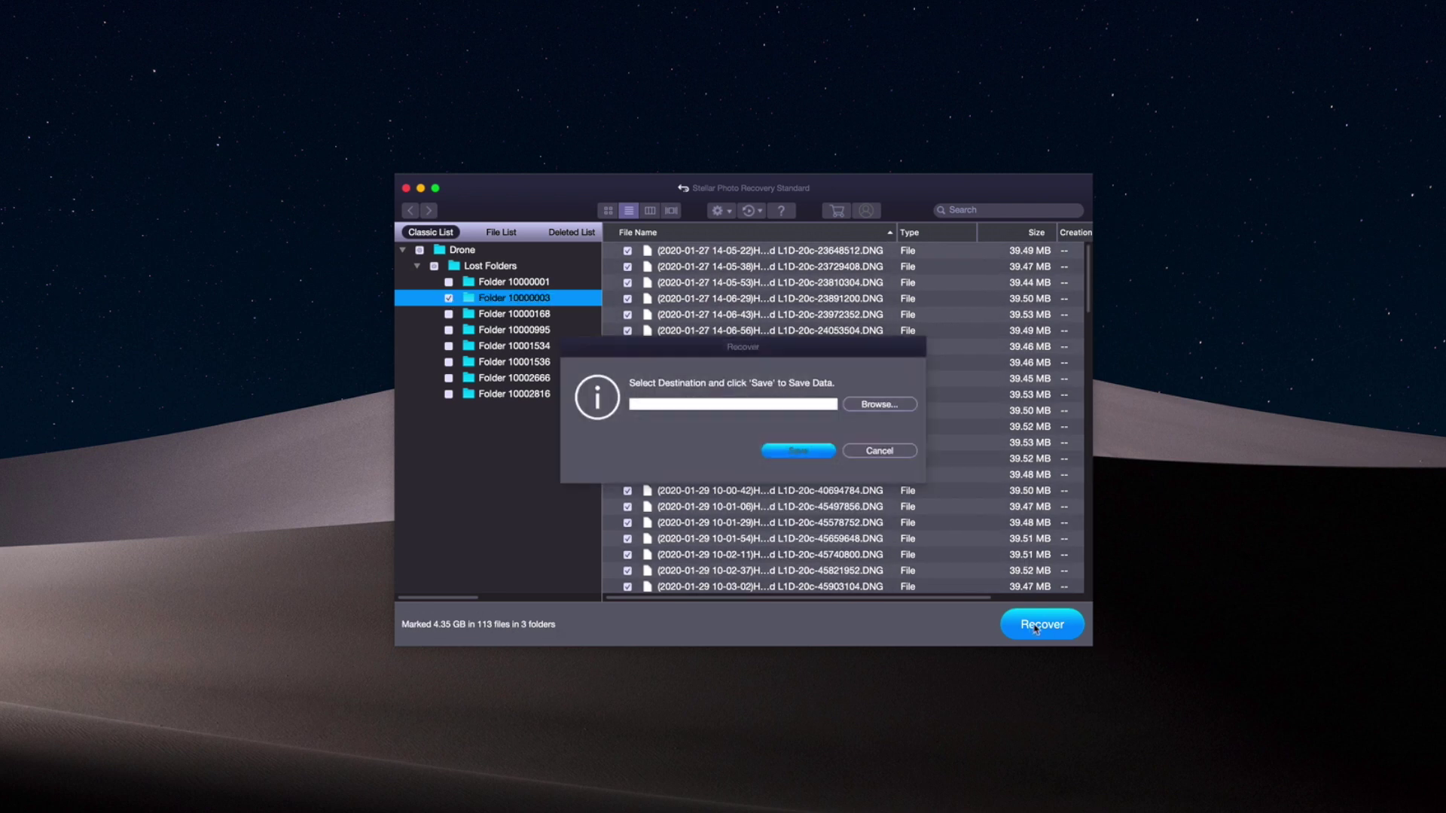
pyautogui.click(863, 406)
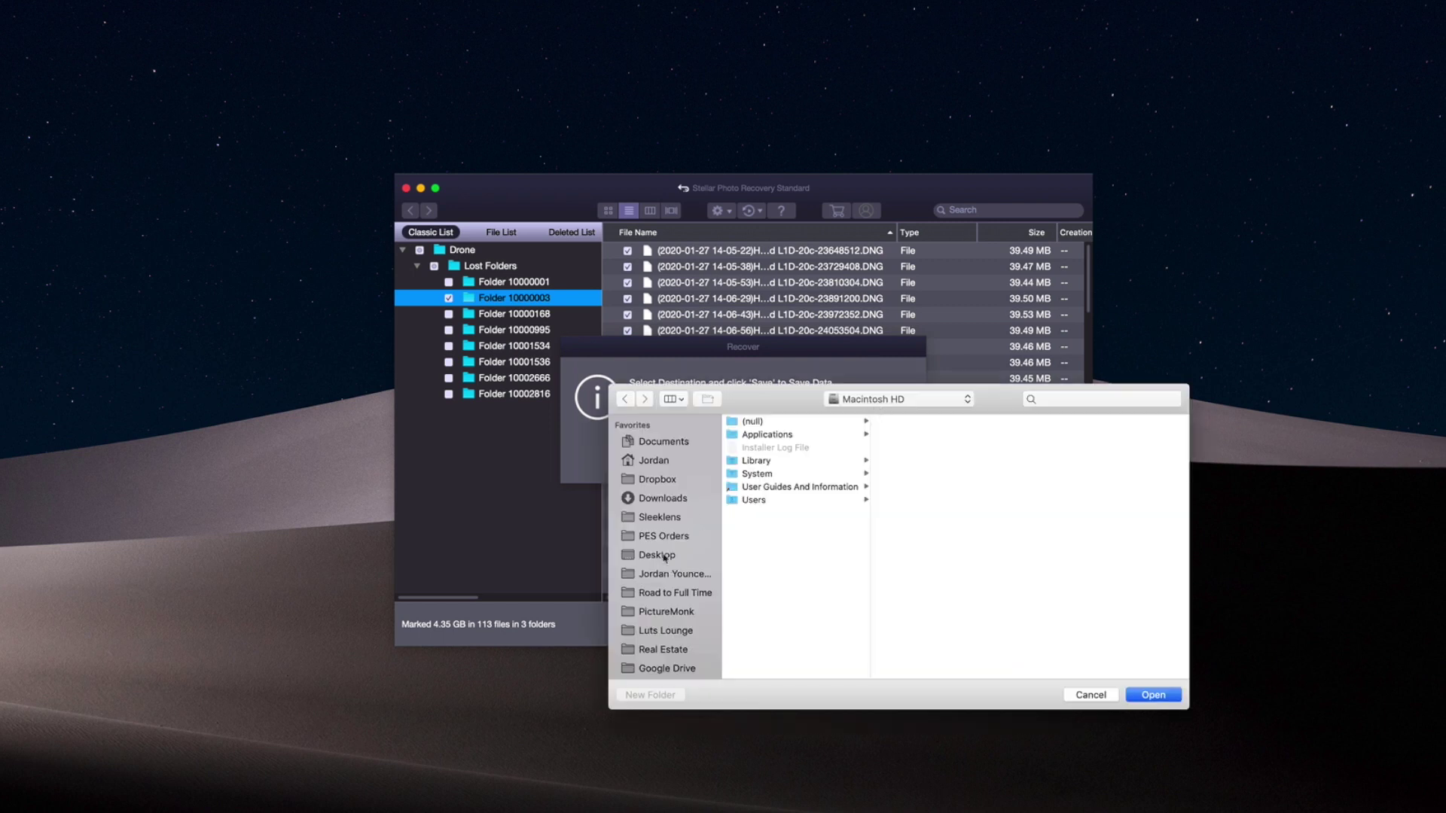
# Create a new 'Recover' folder on the Desktop and save the marked photos into it
pyautogui.click(656, 555)
pyautogui.click(672, 695)
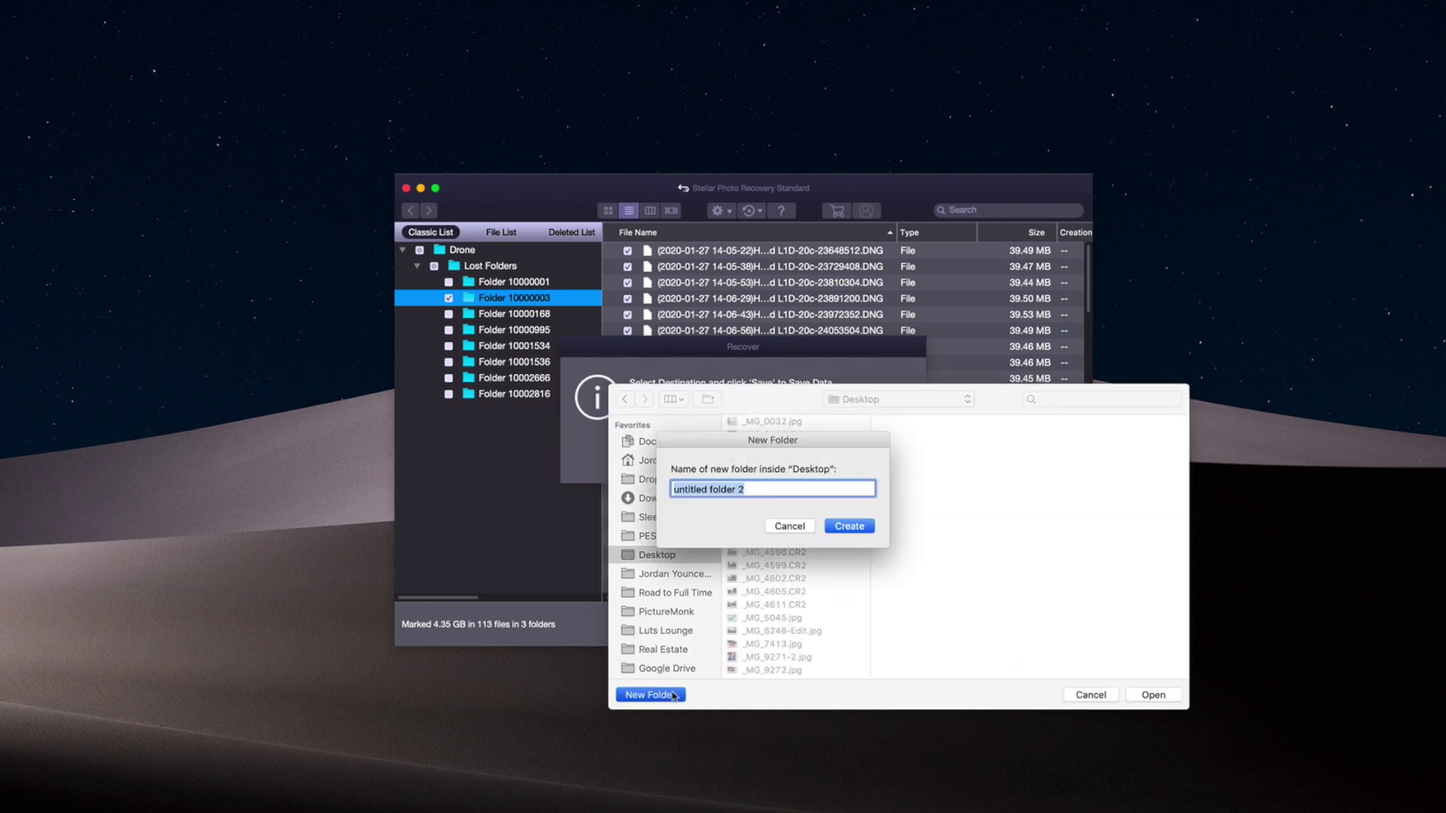
pyautogui.write('Recover')
pyautogui.click(849, 527)
pyautogui.click(1148, 694)
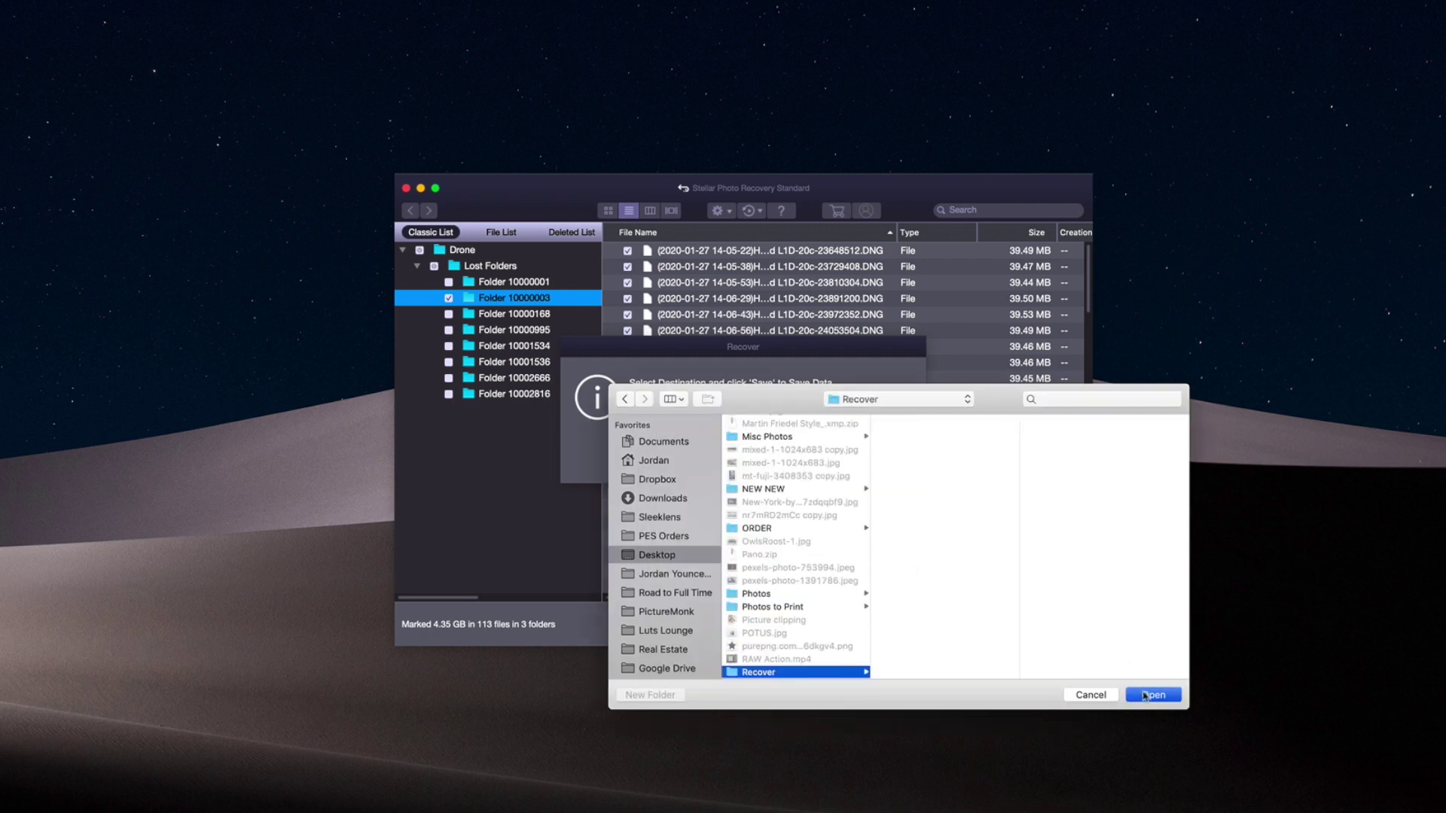
pyautogui.click(810, 451)
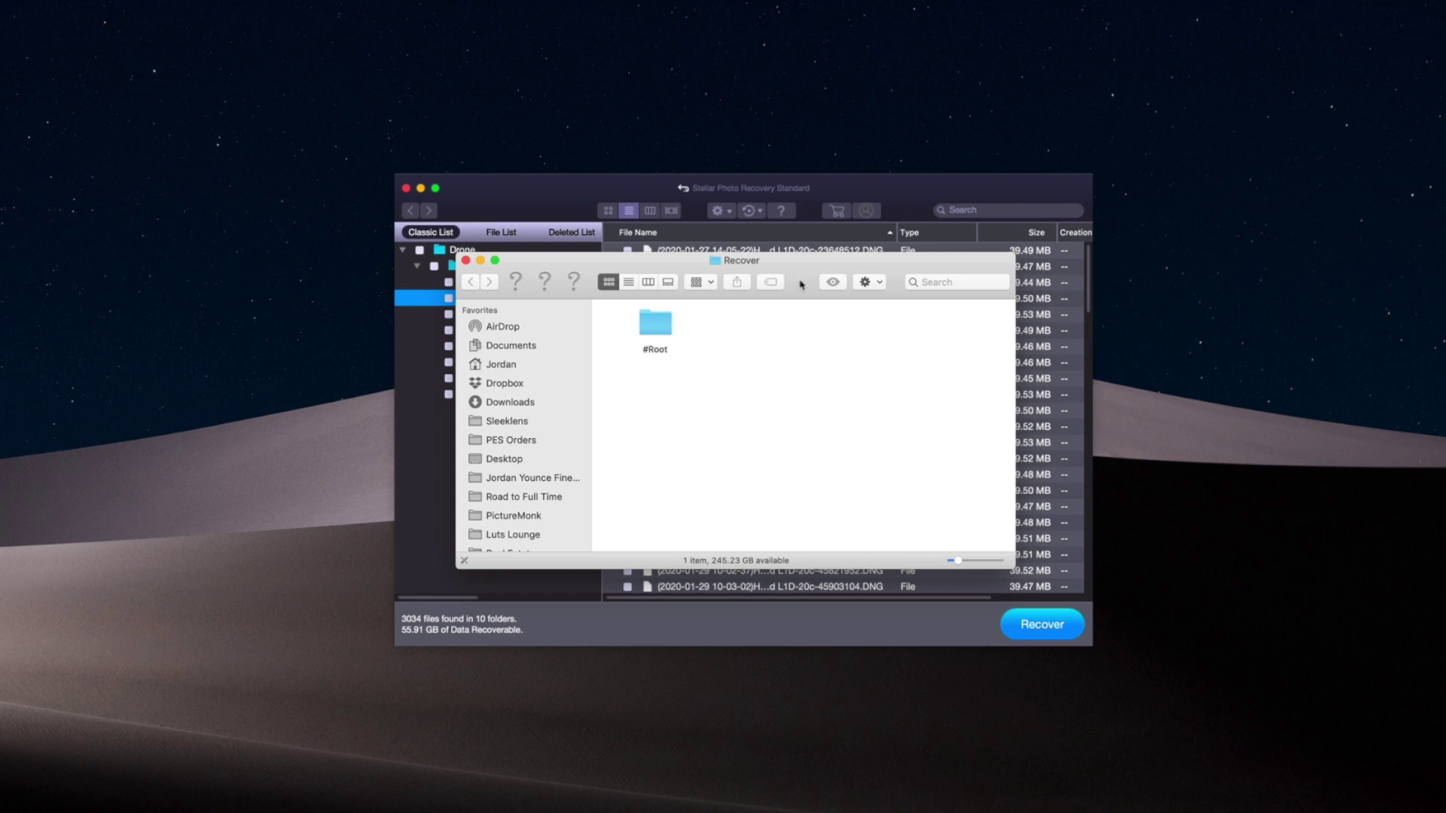
# Open the #Root folder inside the Desktop Recover folder
pyautogui.doubleClick(652, 329)
# Open Lost Folders, then Folder 10000003, enlarging the Finder window to browse the DNG thumbnails
pyautogui.doubleClick(653, 329)
pyautogui.doubleClick(653, 332)
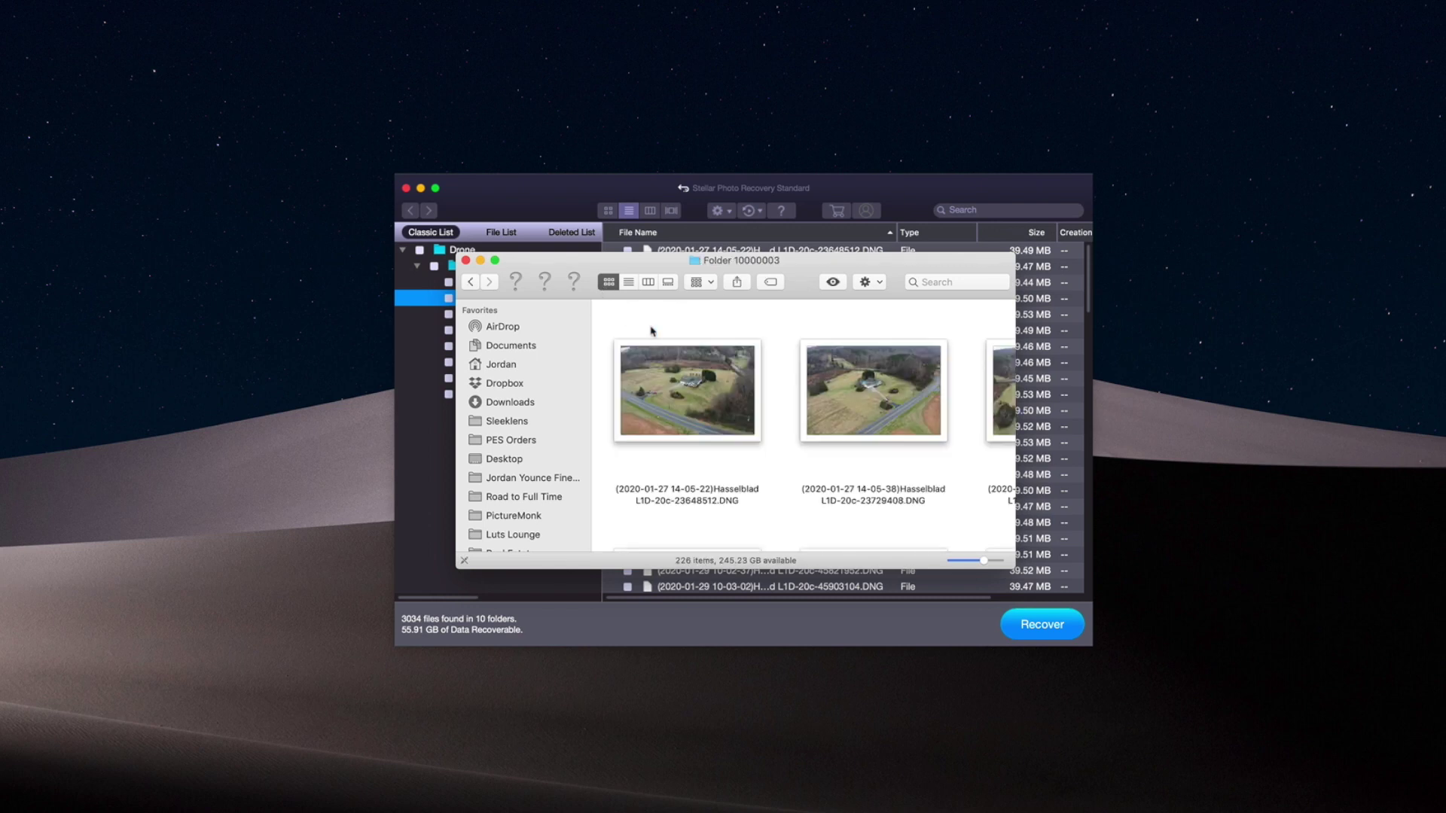
pyautogui.moveTo(1011, 567); pyautogui.dragTo(1235, 704)
pyautogui.moveTo(979, 261); pyautogui.dragTo(891, 208)
pyautogui.scroll(-20, 826, 408)
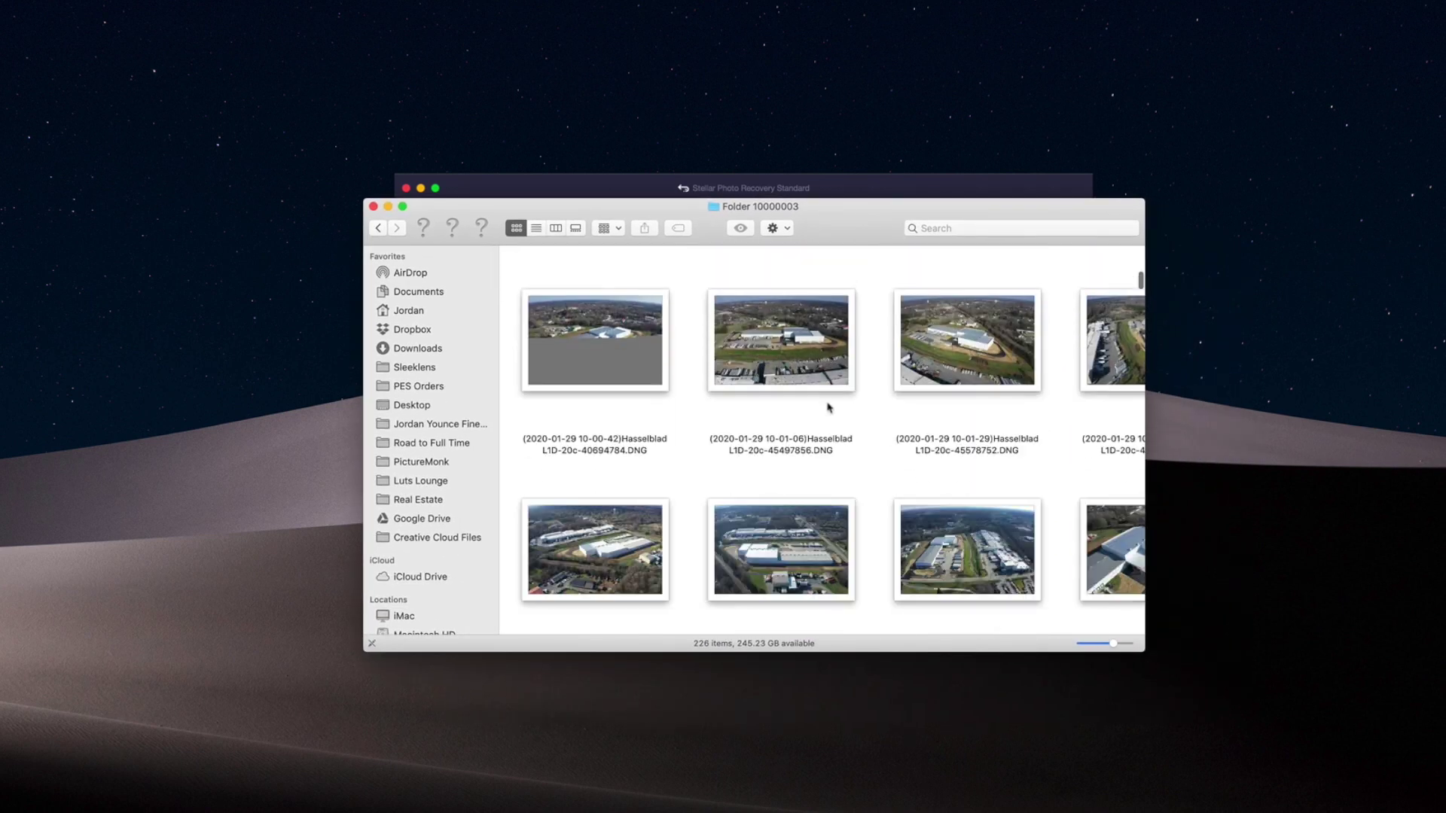
pyautogui.scroll(-20, 828, 408)
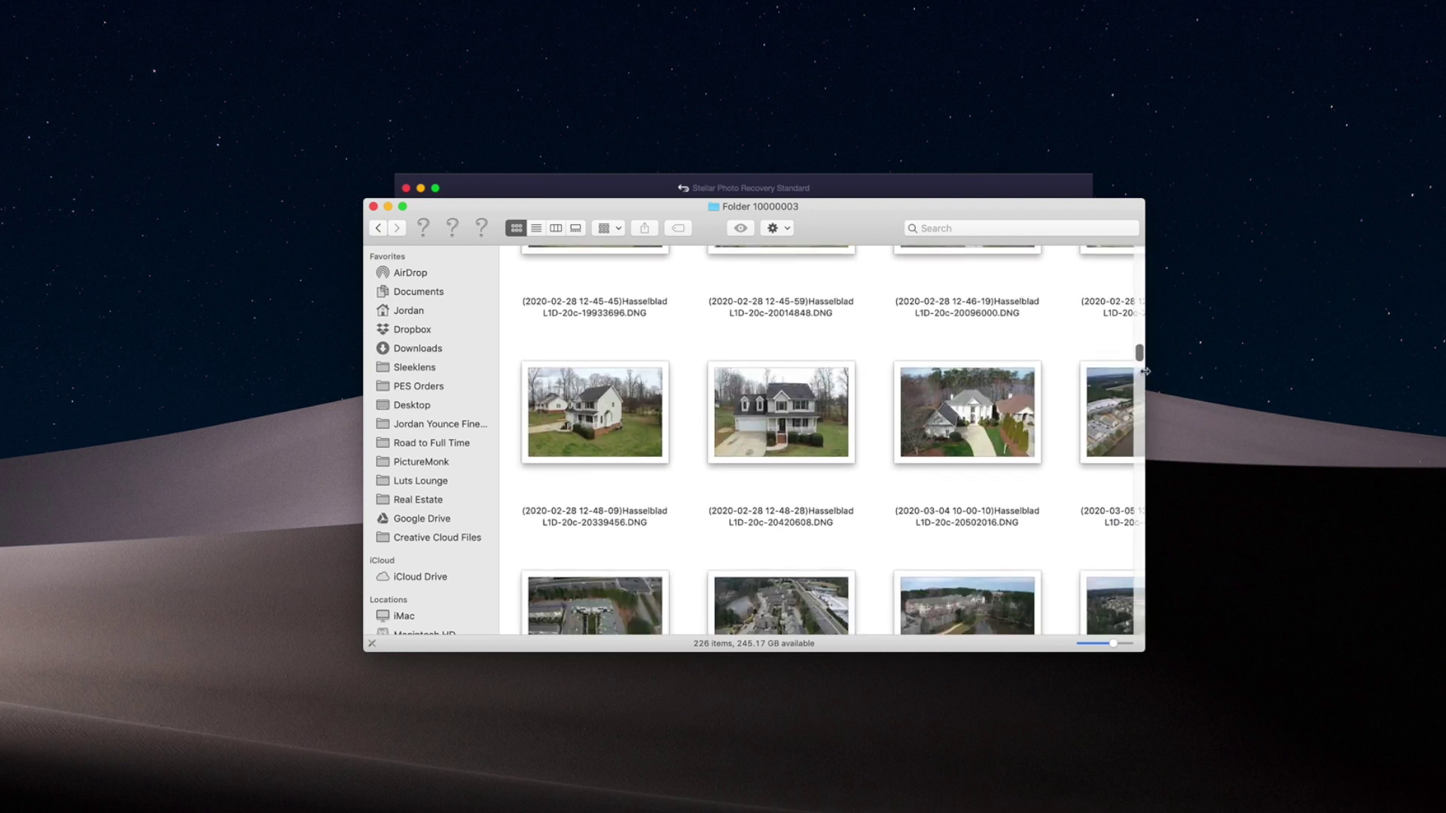
# Widen the window to five thumbnail columns, scroll through the photos, then close Finder
pyautogui.moveTo(1144, 372); pyautogui.dragTo(1359, 371)
pyautogui.moveTo(1136, 223); pyautogui.dragTo(1025, 186)
pyautogui.scroll(-10, 878, 392)
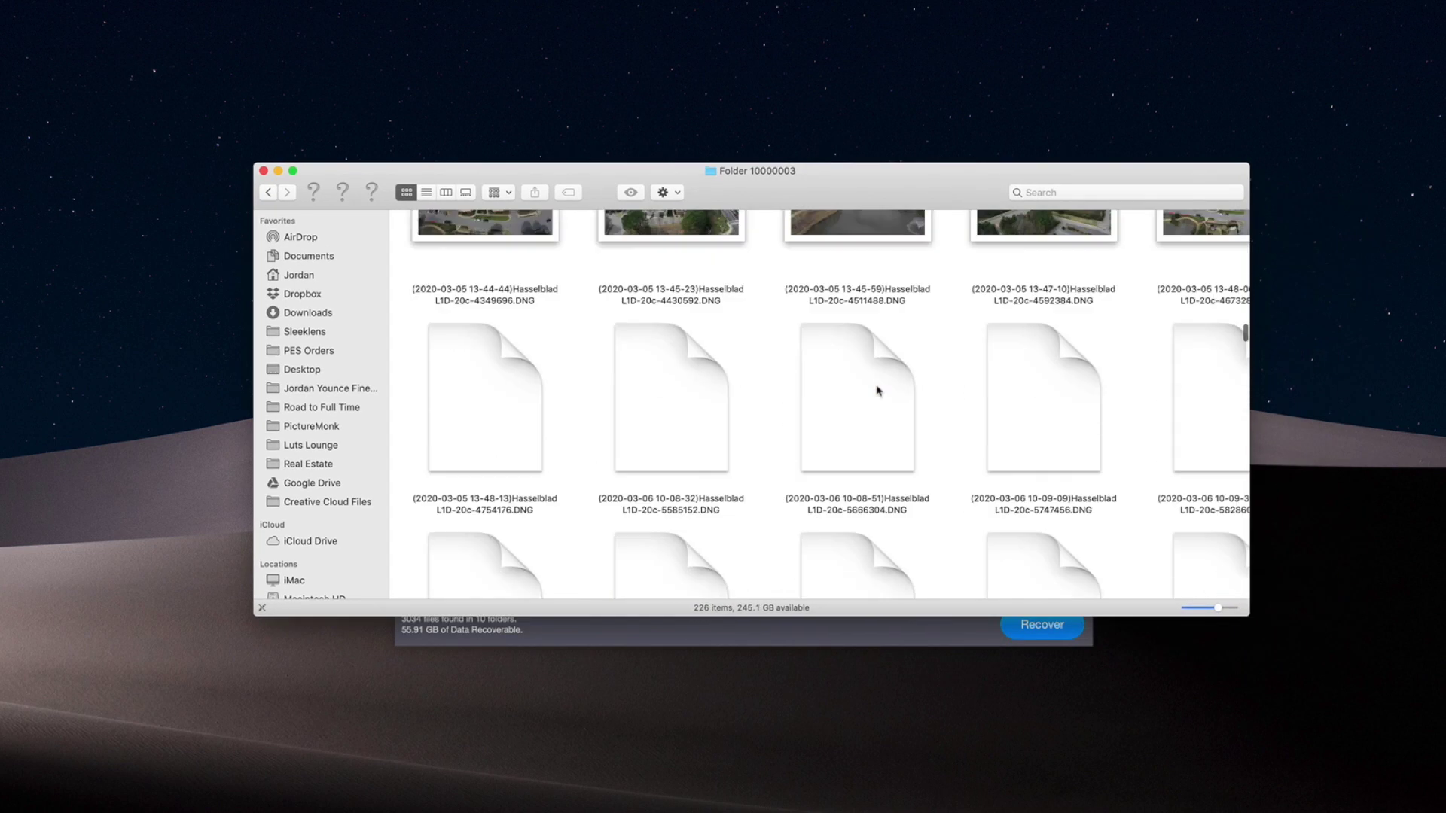
pyautogui.scroll(-10, 879, 392)
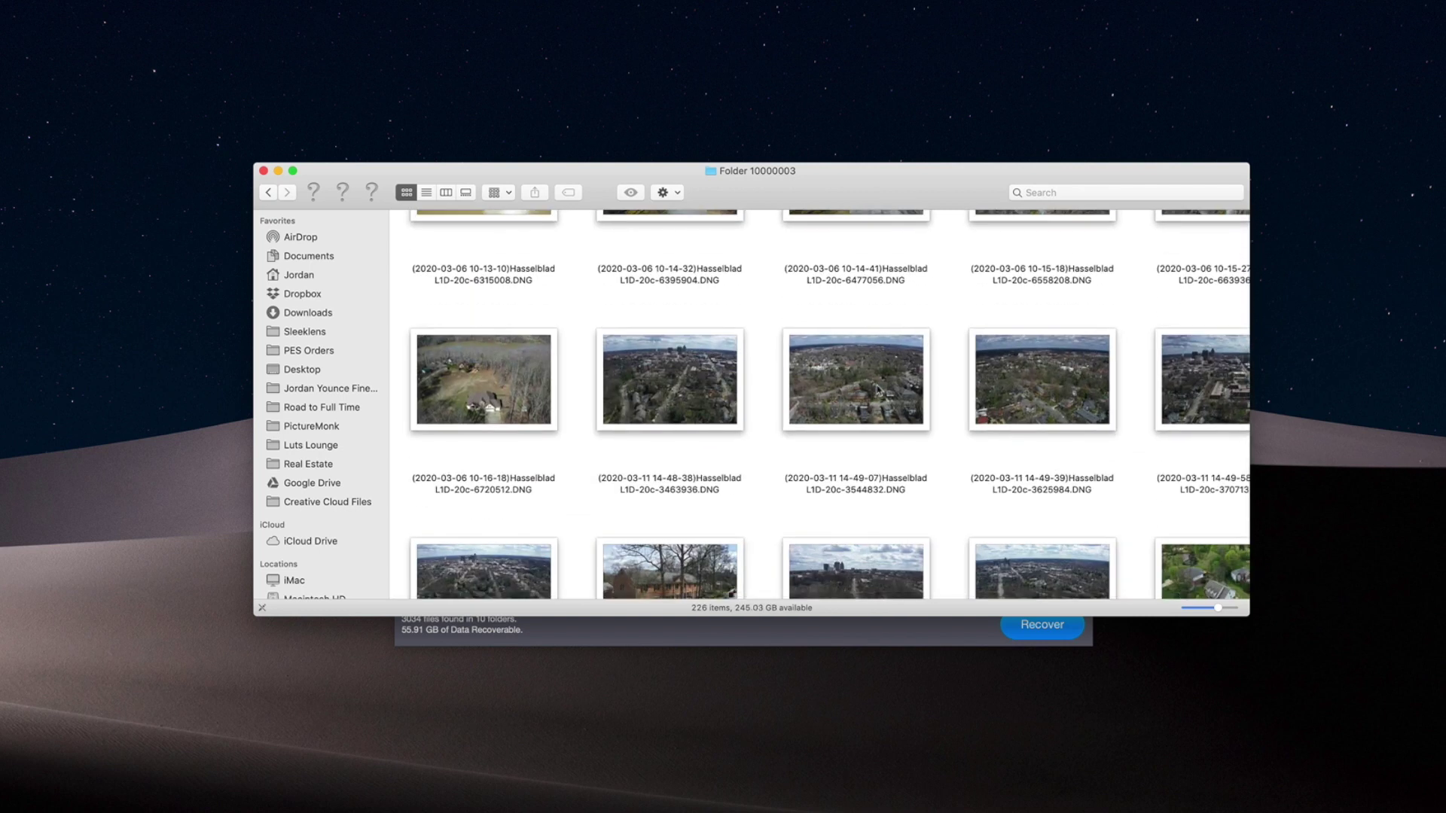
pyautogui.click(263, 171)
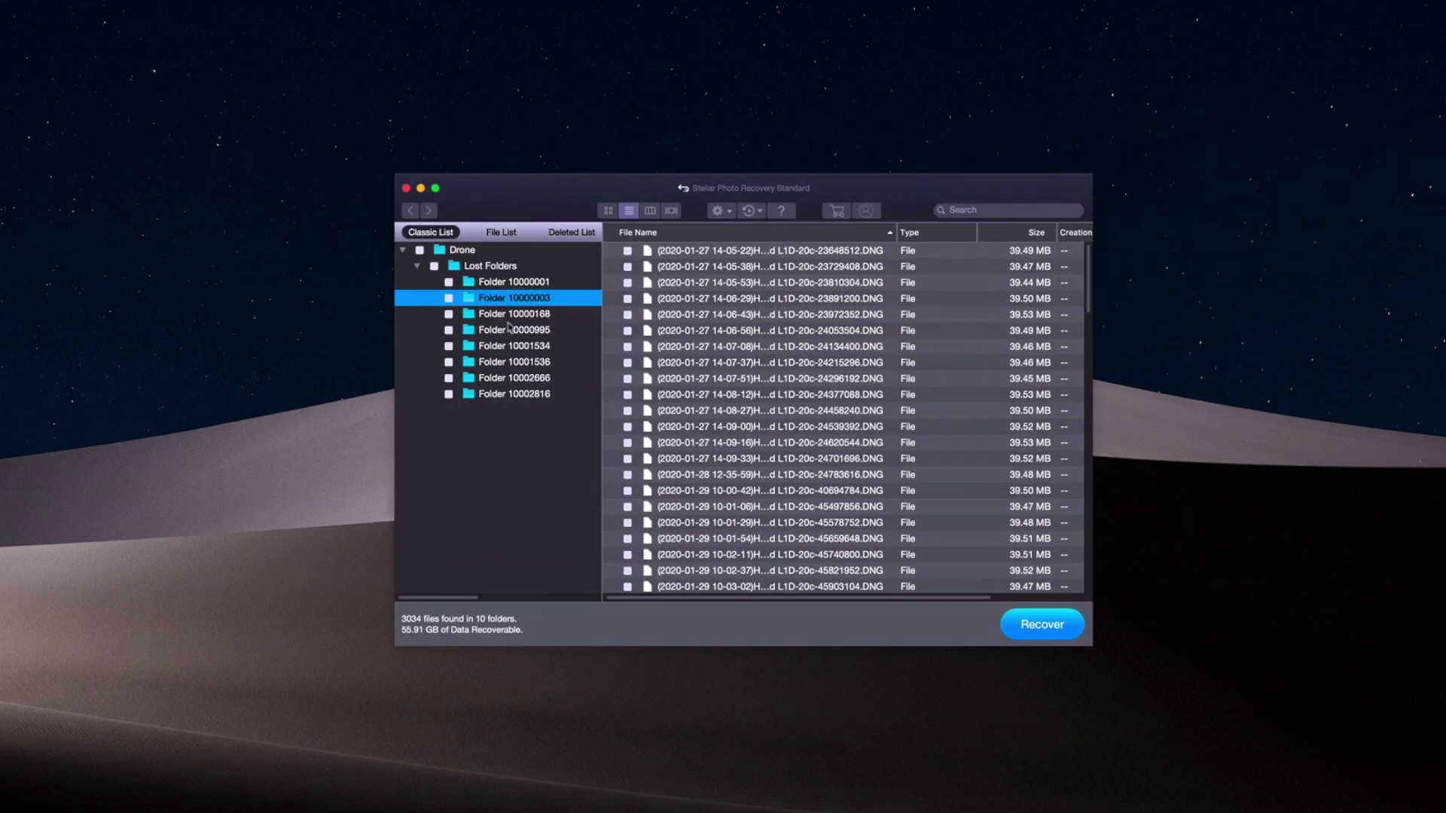